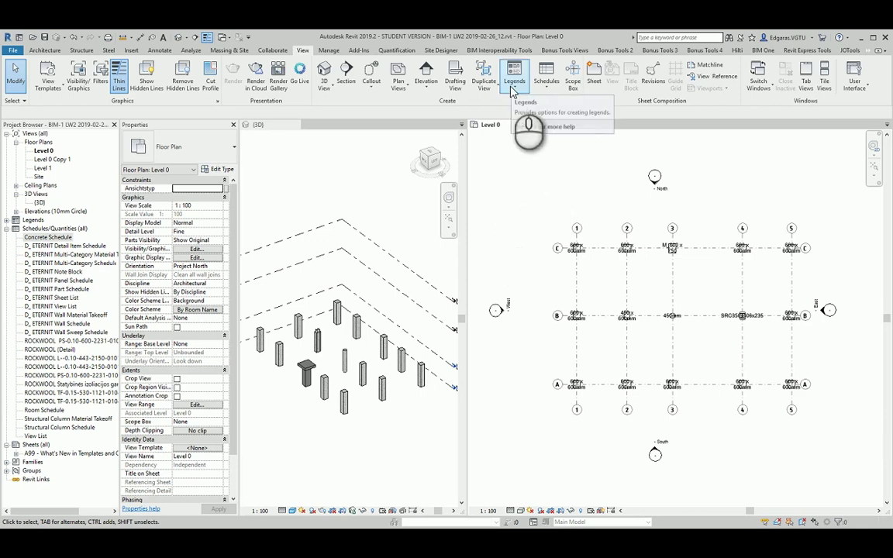
Step: Create a new legend view named Legend Column at a scale of 1:10
{"action": "left_click", "coordinate": [514, 81]}
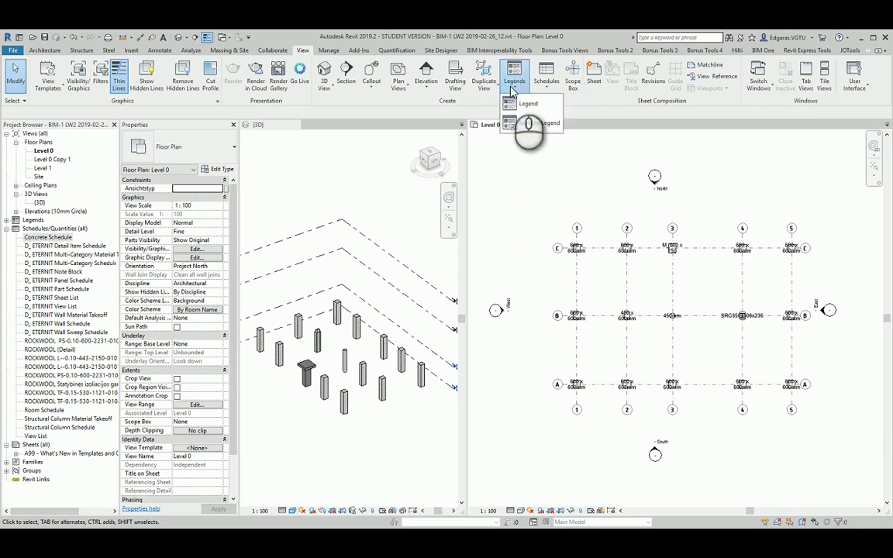
{"action": "left_click", "coordinate": [528, 104]}
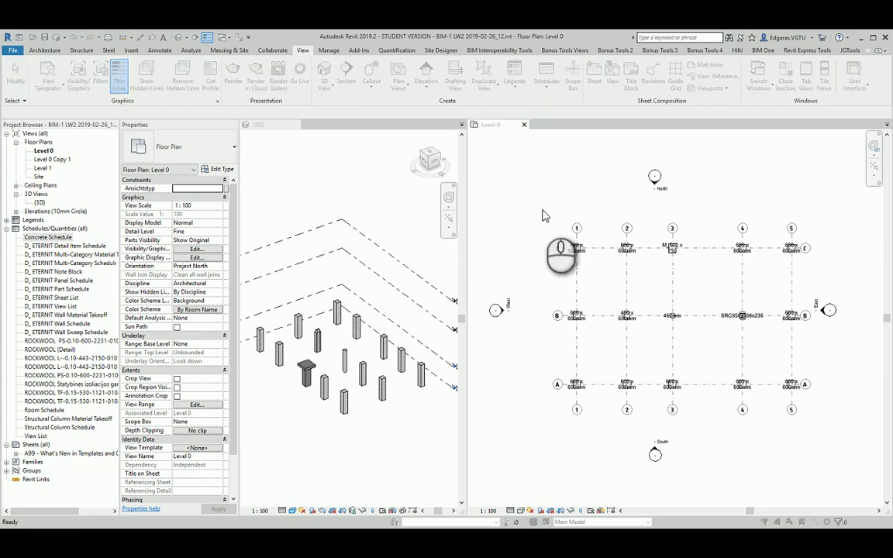
{"action": "left_click", "coordinate": [457, 279]}
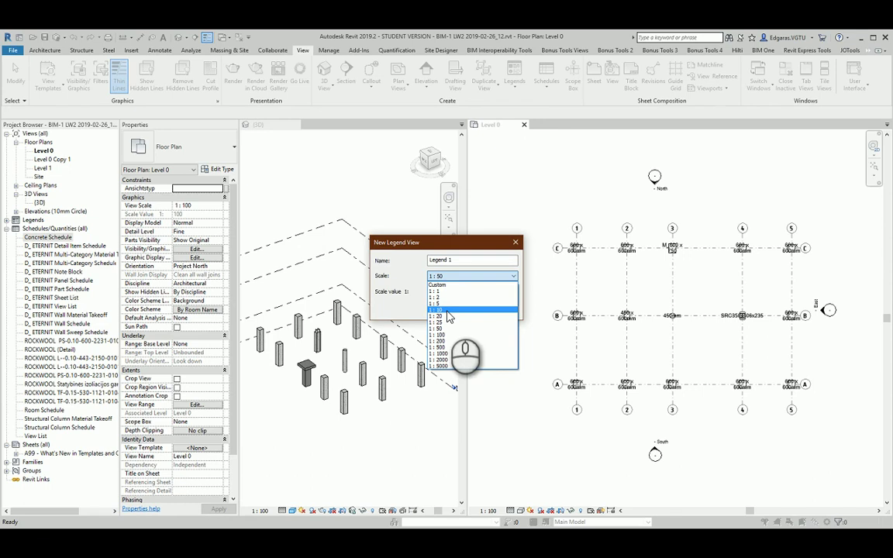
{"action": "left_click", "coordinate": [447, 311]}
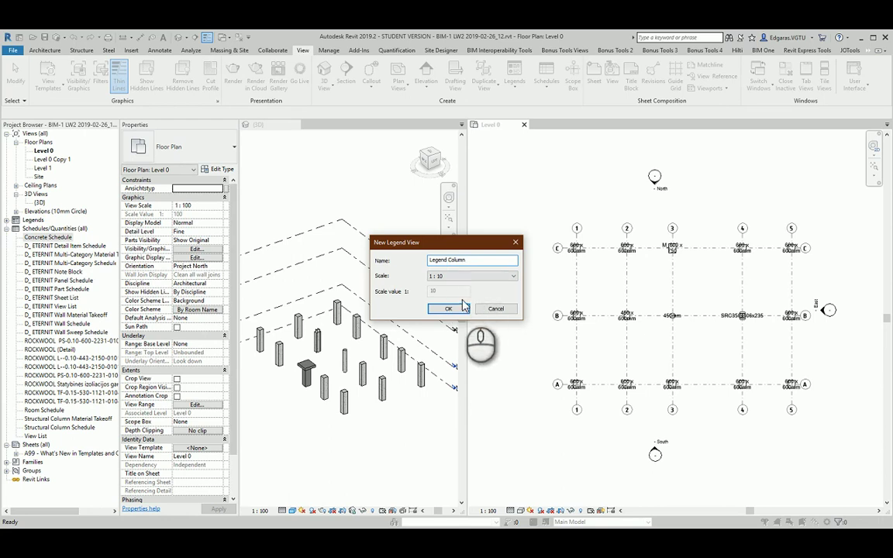
{"action": "left_click", "coordinate": [447, 309]}
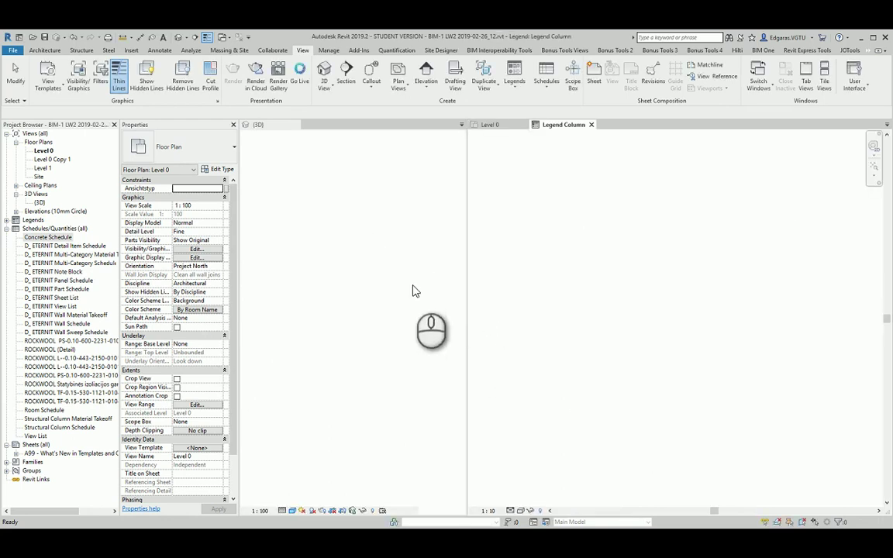
{"action": "left_click", "coordinate": [609, 277]}
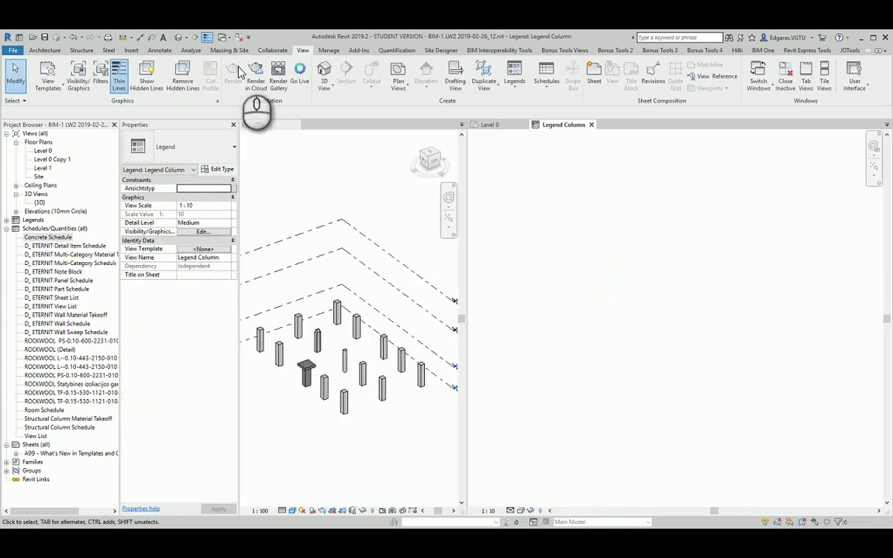
{"action": "left_click", "coordinate": [160, 51]}
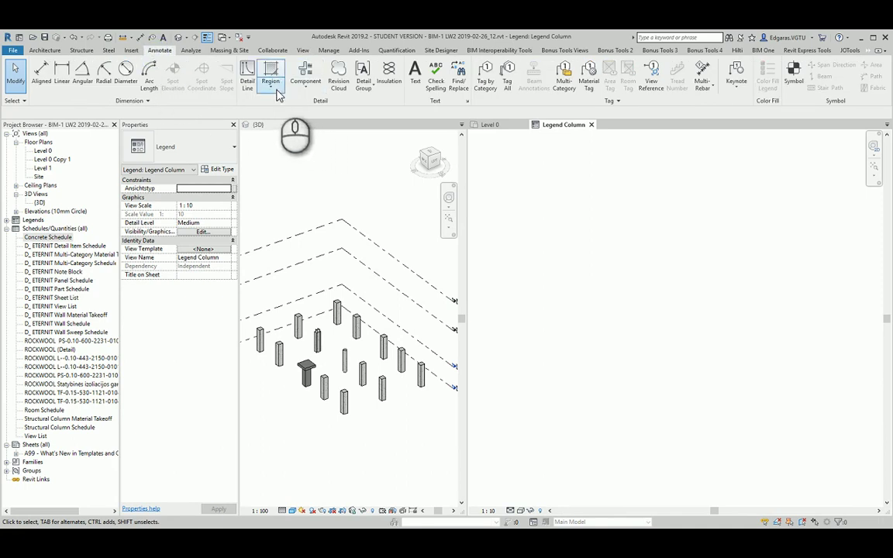
{"action": "left_click", "coordinate": [309, 91]}
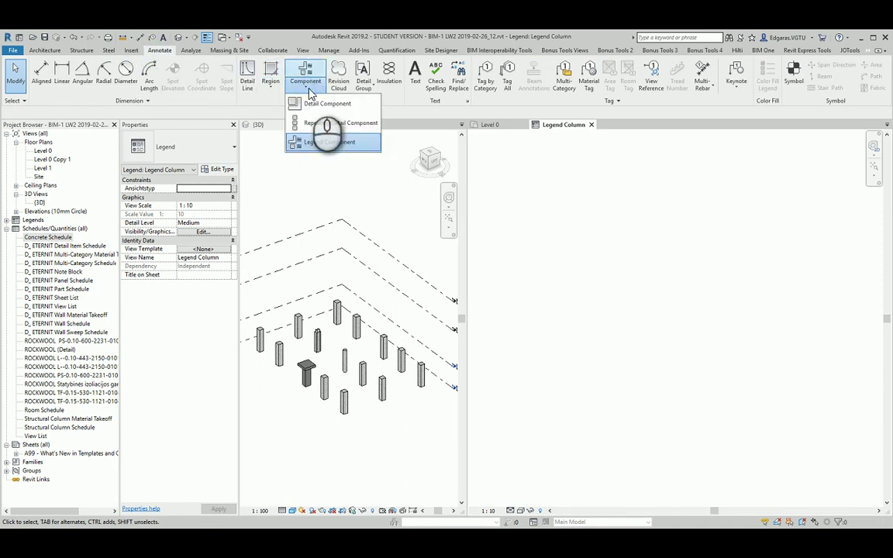
{"action": "left_click", "coordinate": [329, 141]}
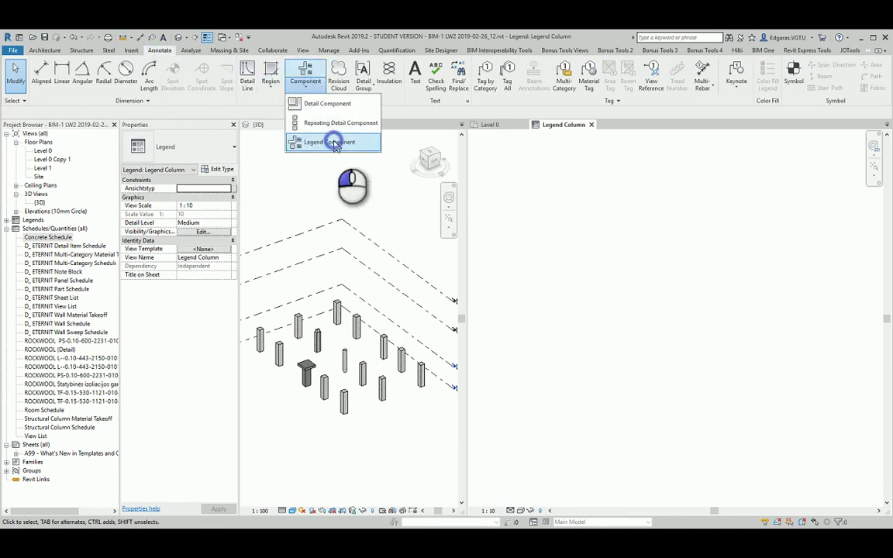
{"action": "left_click", "coordinate": [140, 113]}
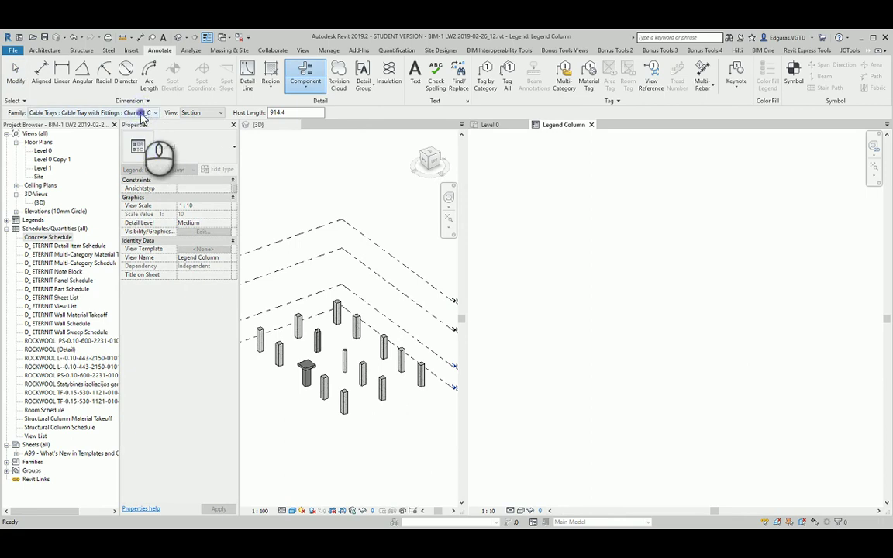
{"action": "scroll", "coordinate": [126, 236], "scroll_direction": "down", "scroll_amount": 7}
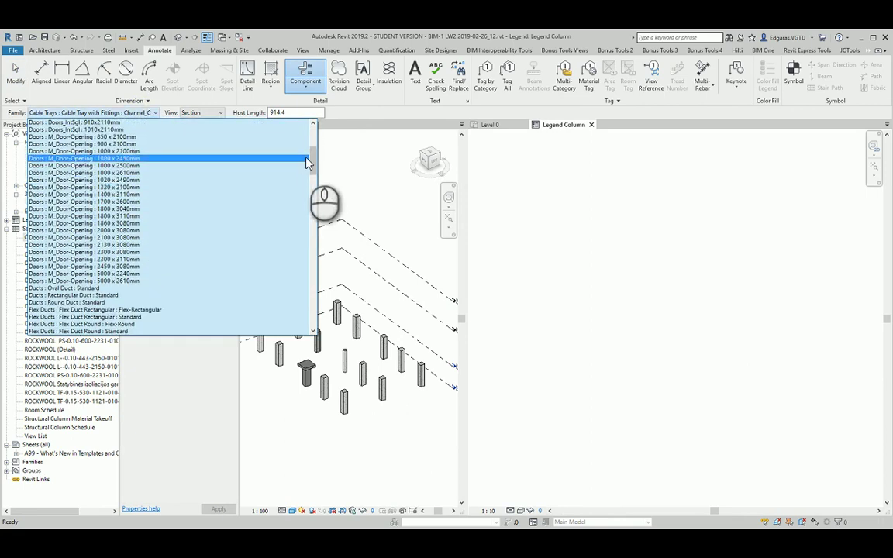
{"action": "left_click_drag", "start_coordinate": [307, 162], "coordinate": [257, 213]}
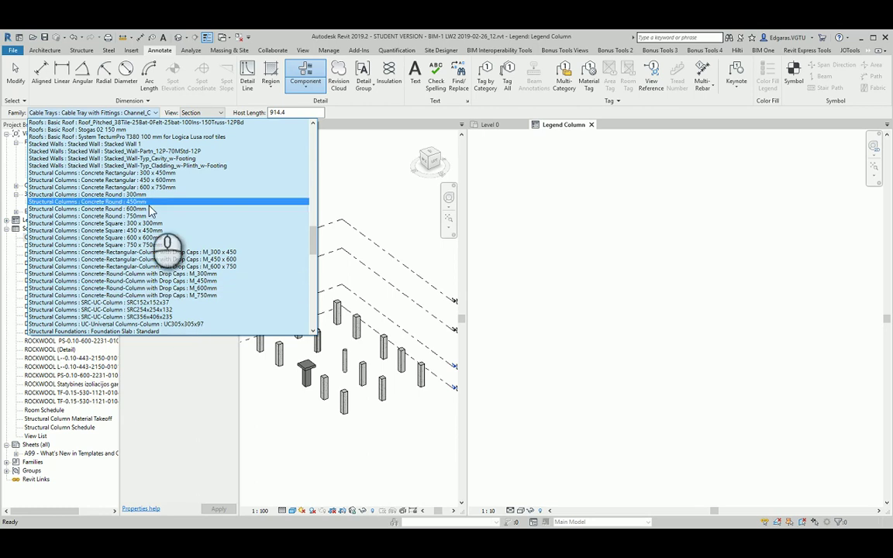
{"action": "left_click", "coordinate": [580, 126]}
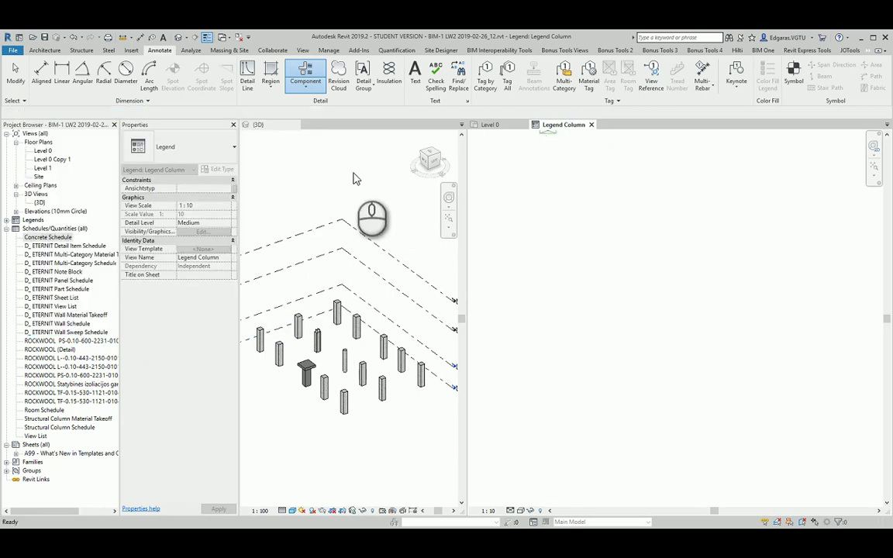
{"action": "key", "text": "Escape"}
Step: In Purge Unused, mark only Concrete-Round-Column with Drop Caps, UC-Universal Columns-Column, SRC152x152x37 and SRC254x254x132 among the structural columns
{"action": "left_click", "coordinate": [335, 50]}
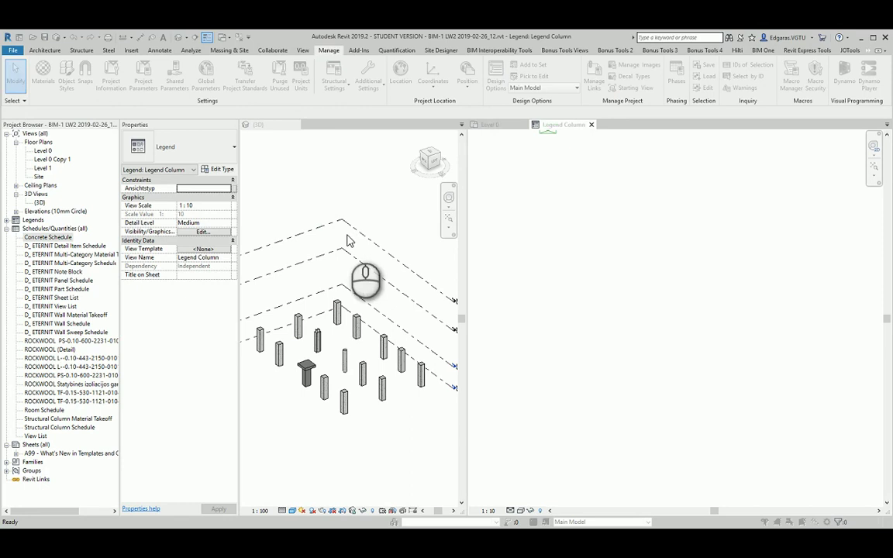
{"action": "left_click", "coordinate": [518, 168]}
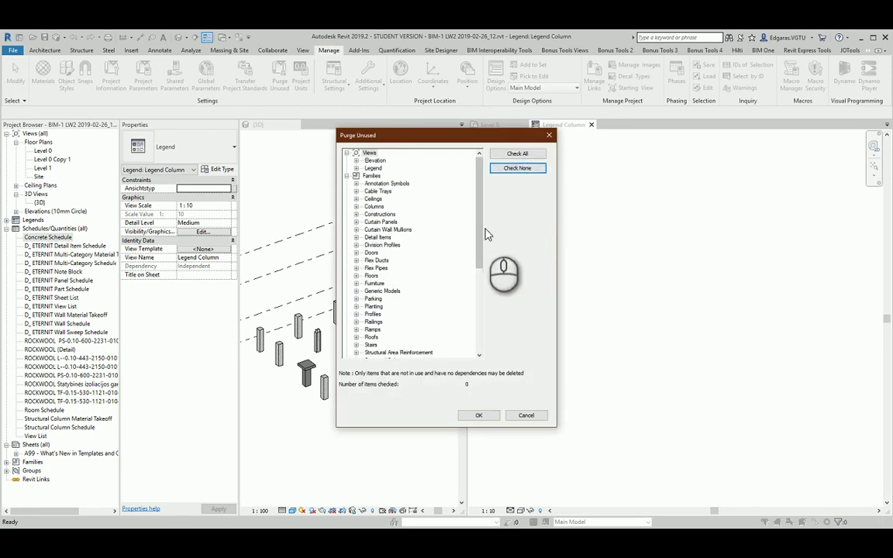
{"action": "left_click_drag", "start_coordinate": [478, 231], "coordinate": [496, 372]}
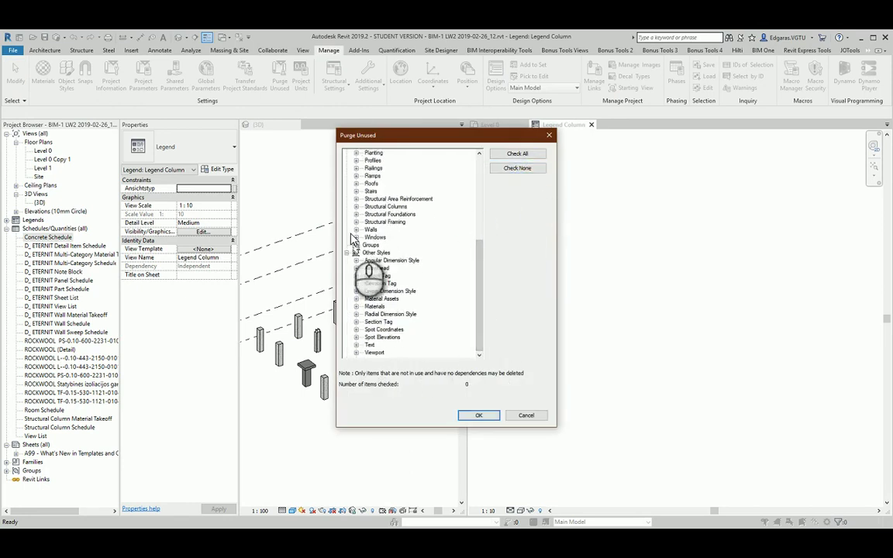
{"action": "left_click", "coordinate": [357, 207]}
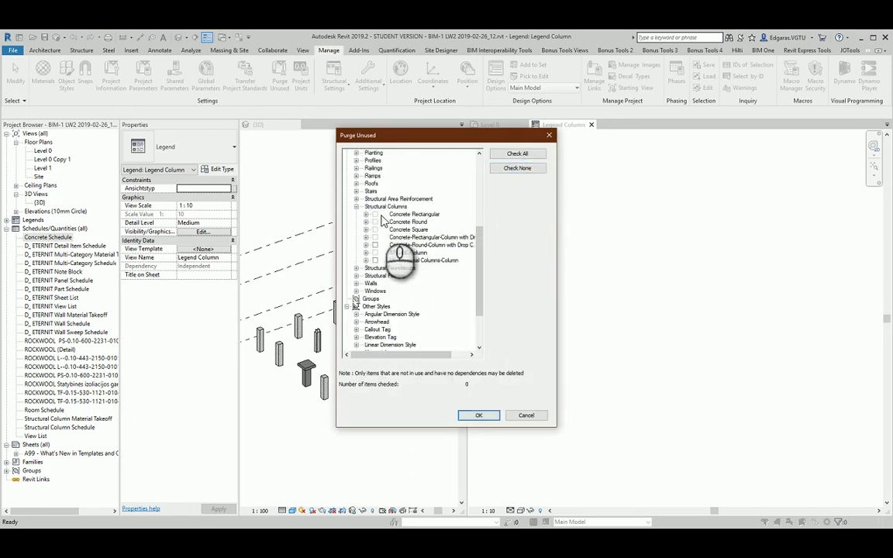
{"action": "left_click", "coordinate": [375, 245]}
{"action": "left_click", "coordinate": [375, 261]}
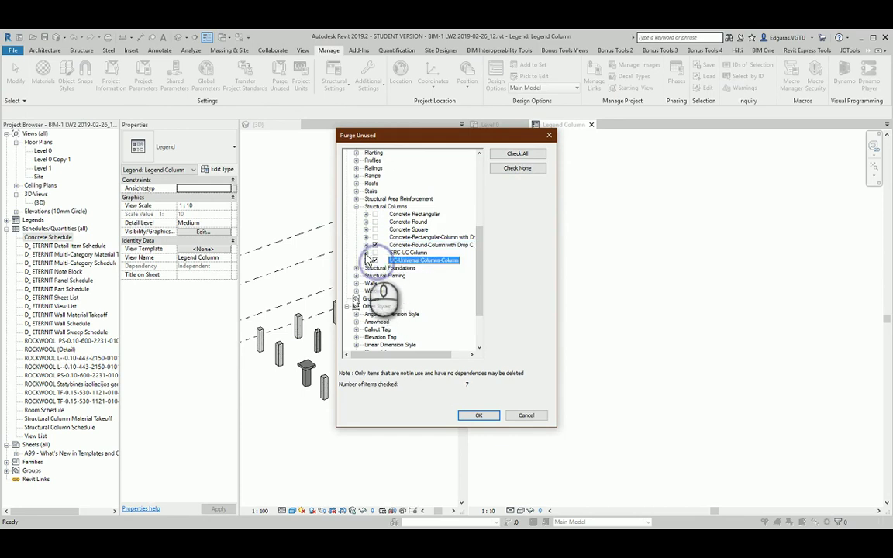
{"action": "left_click", "coordinate": [366, 253]}
{"action": "left_click", "coordinate": [385, 260]}
{"action": "left_click", "coordinate": [385, 267]}
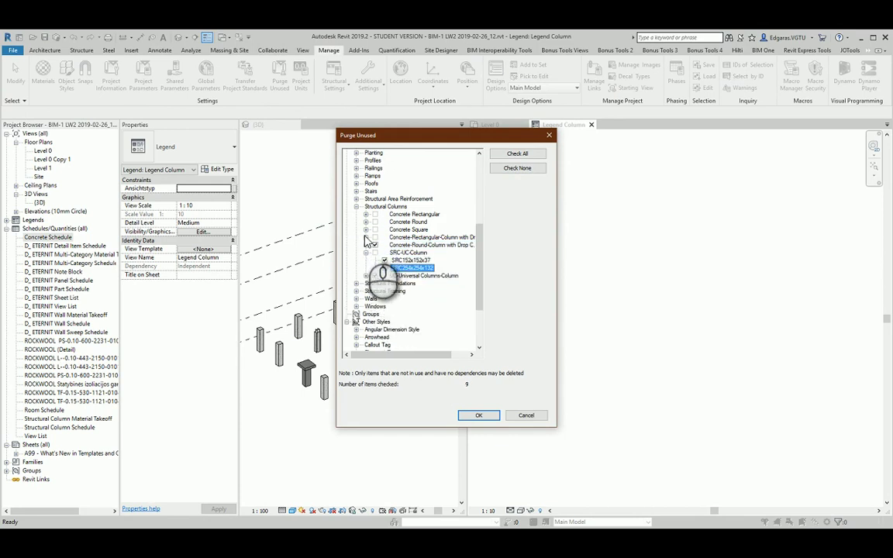
Step: Also mark Concrete Rectangular 300 x 450 and 600 x 750, Concrete Round 300, 600 and 750, and Concrete Square 300, 450 and 750 mm
{"action": "left_click", "coordinate": [366, 237]}
{"action": "left_click", "coordinate": [365, 230]}
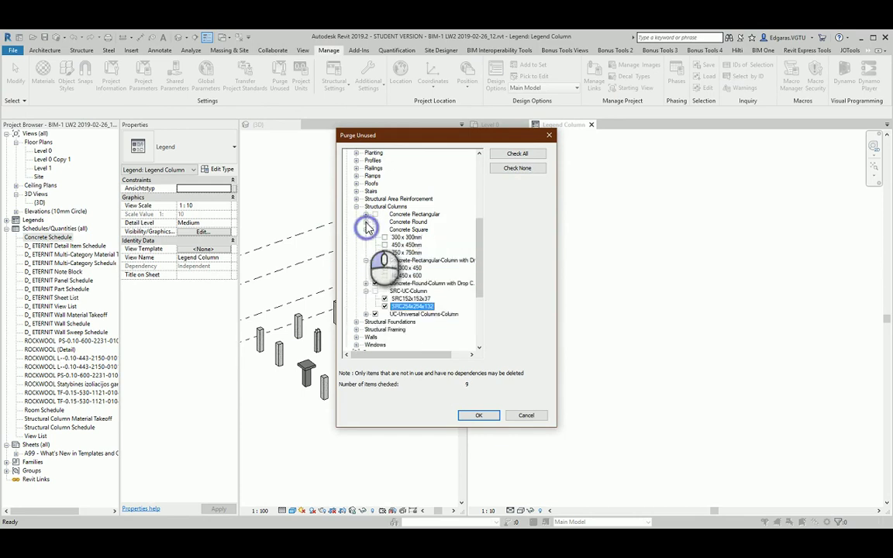
{"action": "left_click", "coordinate": [366, 222]}
{"action": "left_click", "coordinate": [366, 214]}
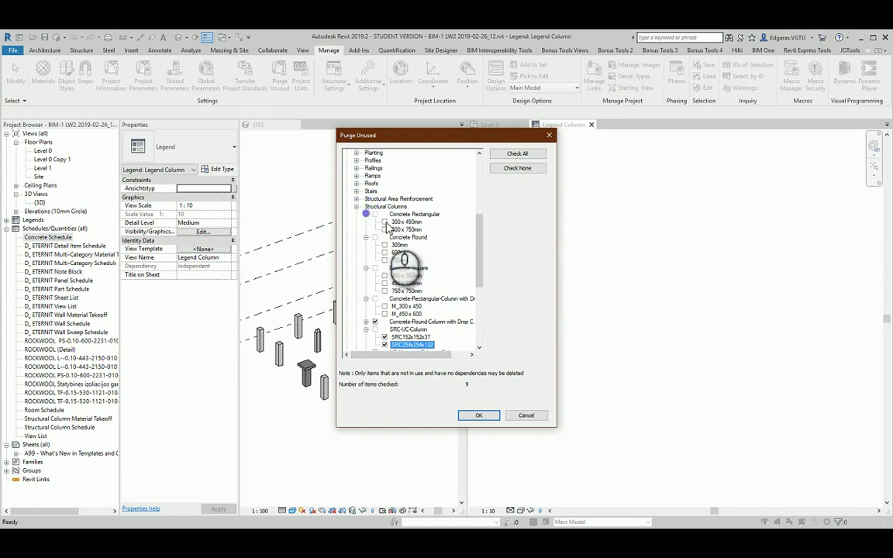
{"action": "left_click", "coordinate": [385, 253]}
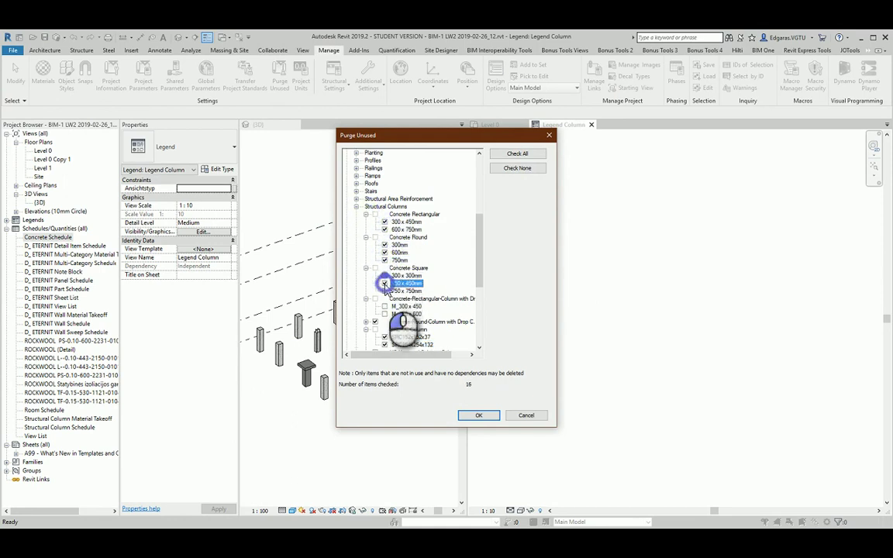
Step: Add drop-cap rectangular column types M_300 x 450 and M_450 x 600 to the selection and purge all marked types
{"action": "scroll", "coordinate": [385, 297], "scroll_direction": "down", "scroll_amount": 1}
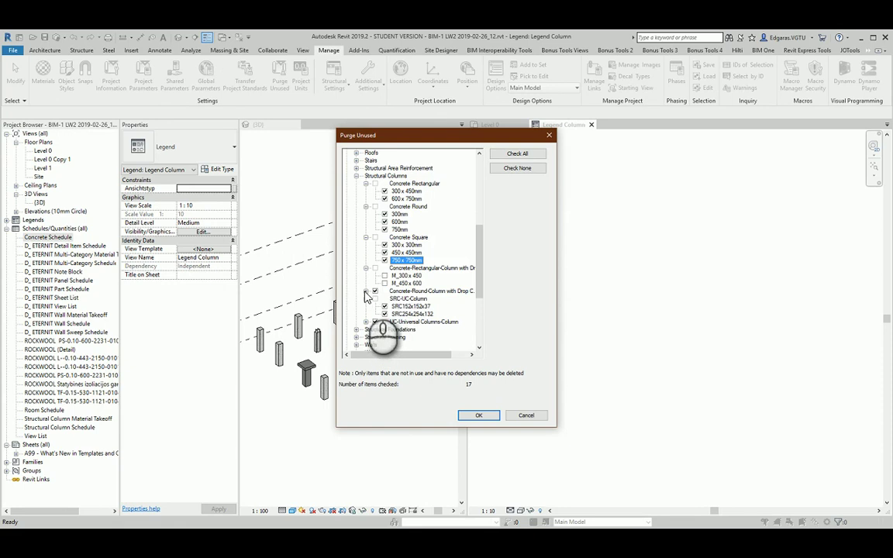
{"action": "left_click", "coordinate": [366, 291]}
{"action": "scroll", "coordinate": [410, 302], "scroll_direction": "down", "scroll_amount": 2}
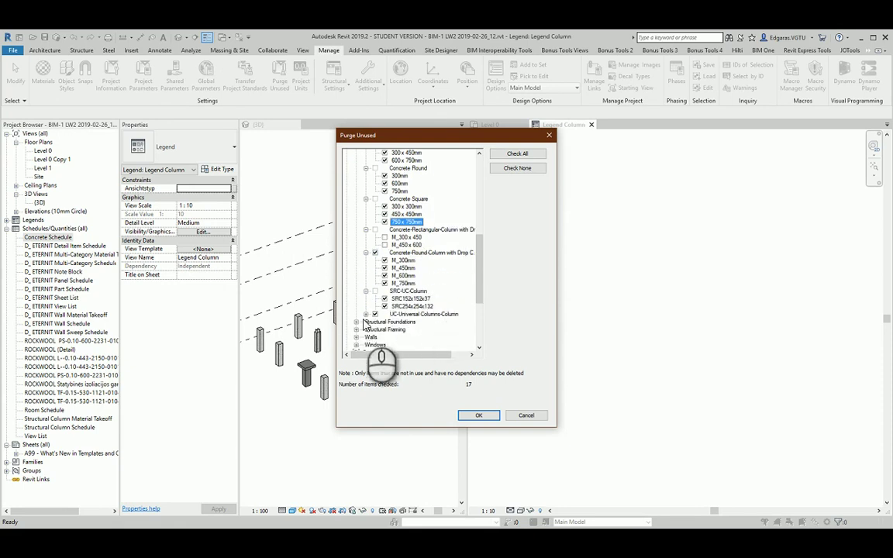
{"action": "left_click", "coordinate": [367, 315]}
{"action": "scroll", "coordinate": [384, 314], "scroll_direction": "up", "scroll_amount": 3}
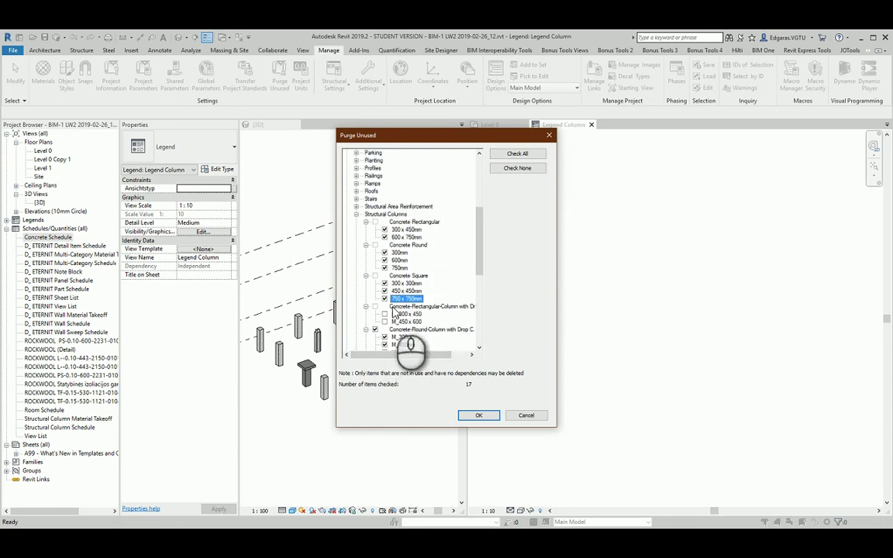
{"action": "left_click", "coordinate": [384, 322]}
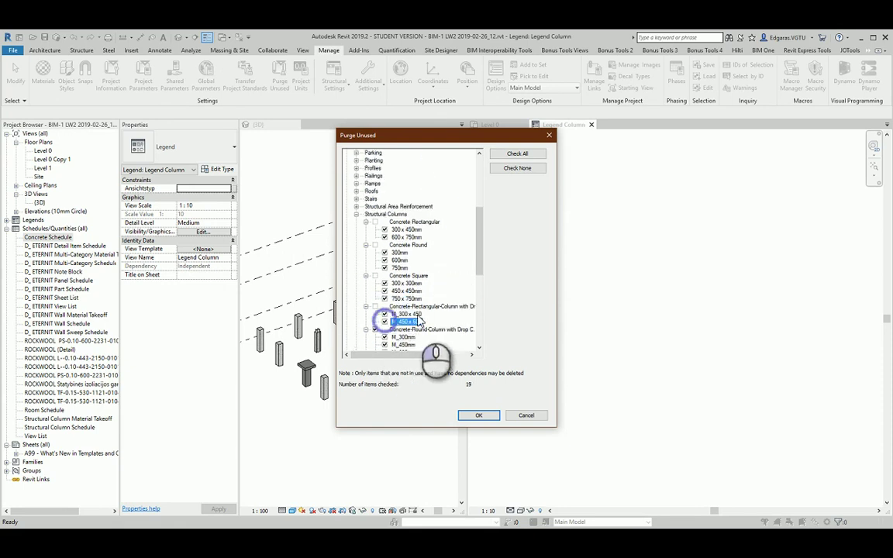
{"action": "left_click", "coordinate": [479, 417]}
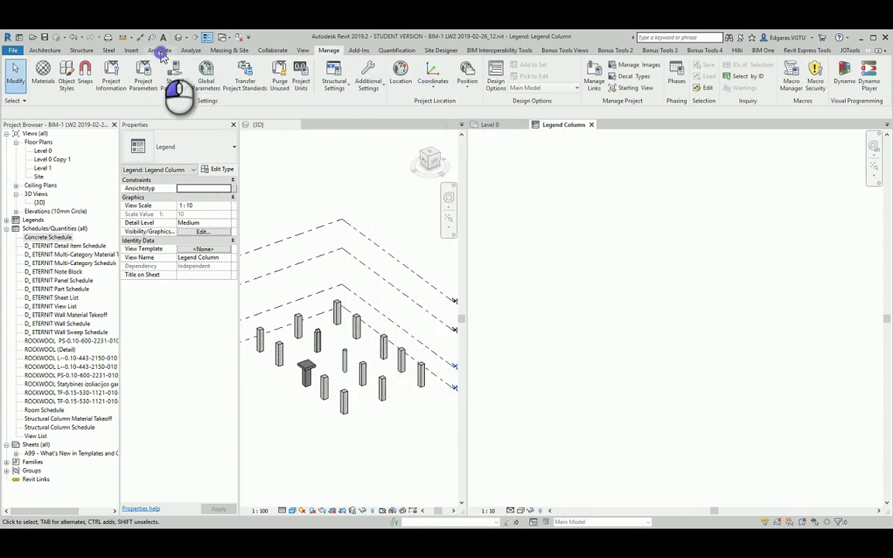
Step: Place four floor-plan legend components of the Concrete Rectangular 450 x 600mm structural column, stacked vertically in the Legend Column view
{"action": "left_click", "coordinate": [160, 51]}
{"action": "left_click", "coordinate": [305, 78]}
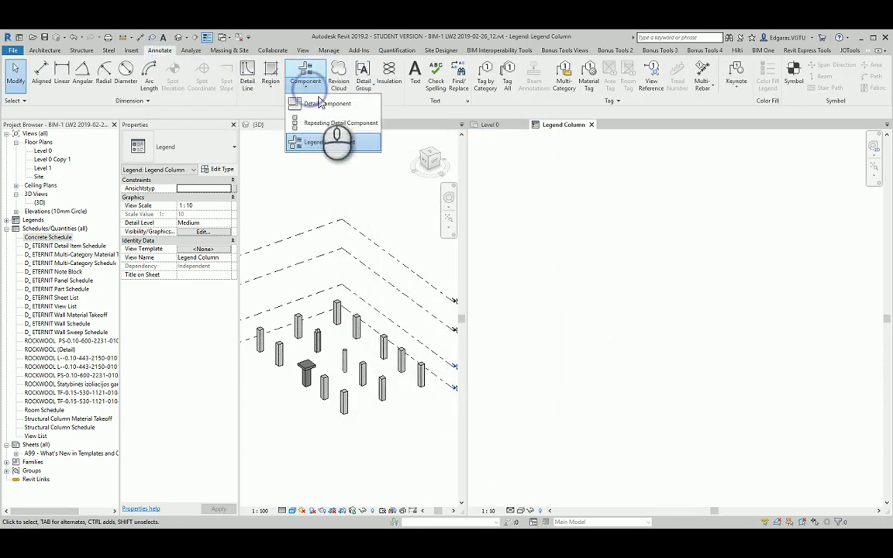
{"action": "left_click", "coordinate": [327, 144]}
{"action": "left_click", "coordinate": [144, 114]}
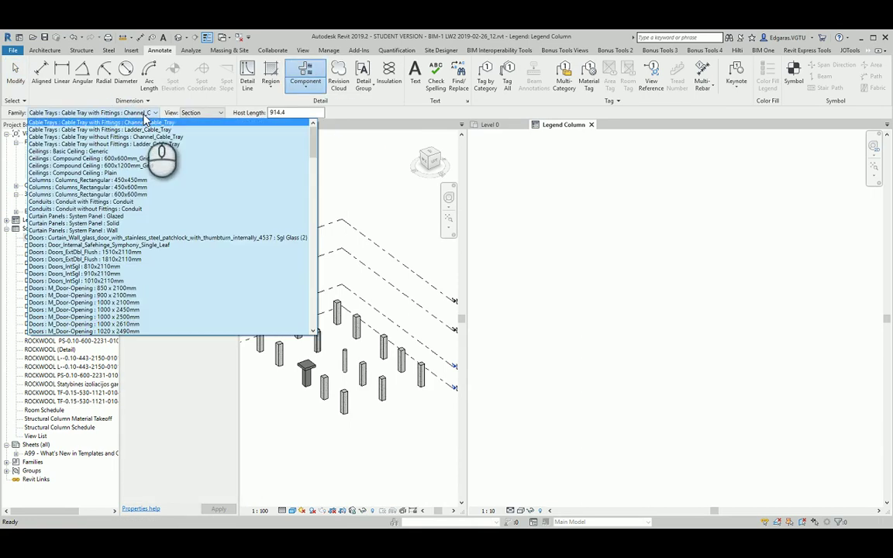
{"action": "scroll", "coordinate": [186, 248], "scroll_direction": "down", "scroll_amount": 20}
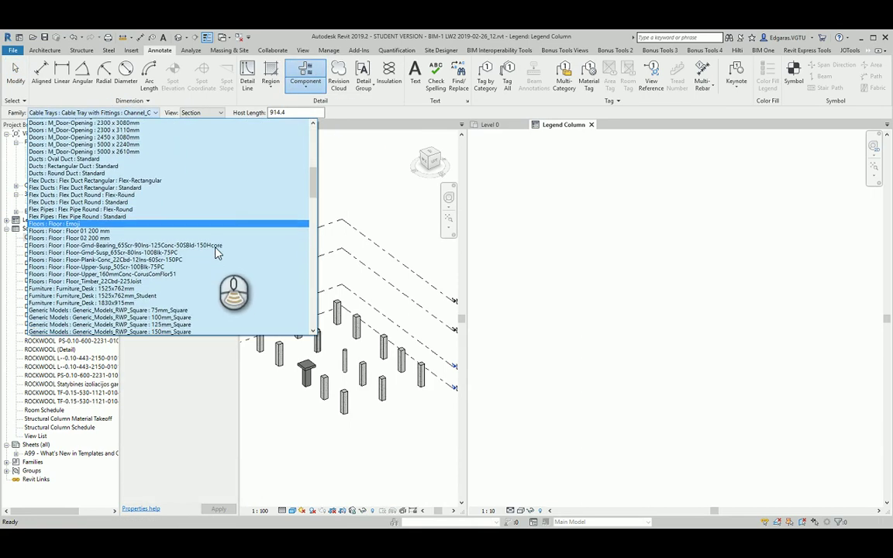
{"action": "scroll", "coordinate": [128, 243], "scroll_direction": "down", "scroll_amount": 5}
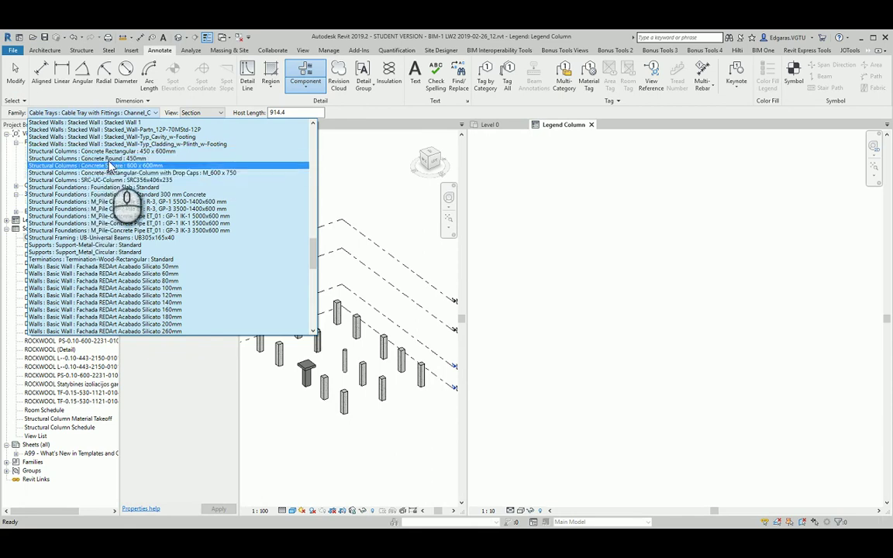
{"action": "left_click", "coordinate": [115, 152]}
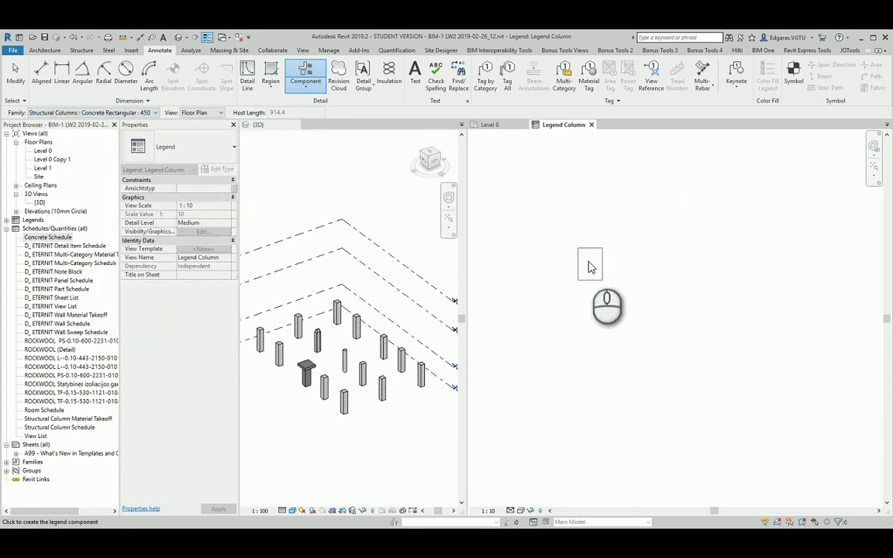
{"action": "left_click", "coordinate": [587, 258]}
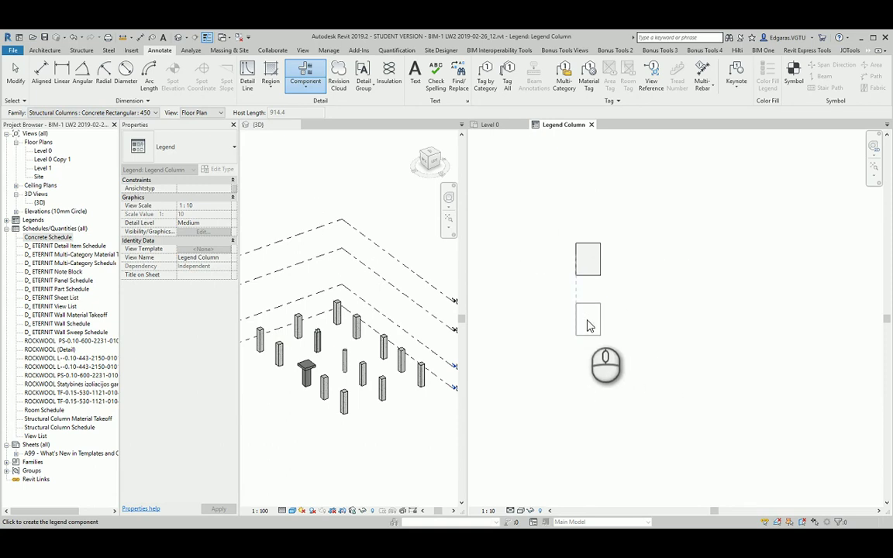
{"action": "left_click", "coordinate": [584, 324]}
{"action": "left_click", "coordinate": [589, 380]}
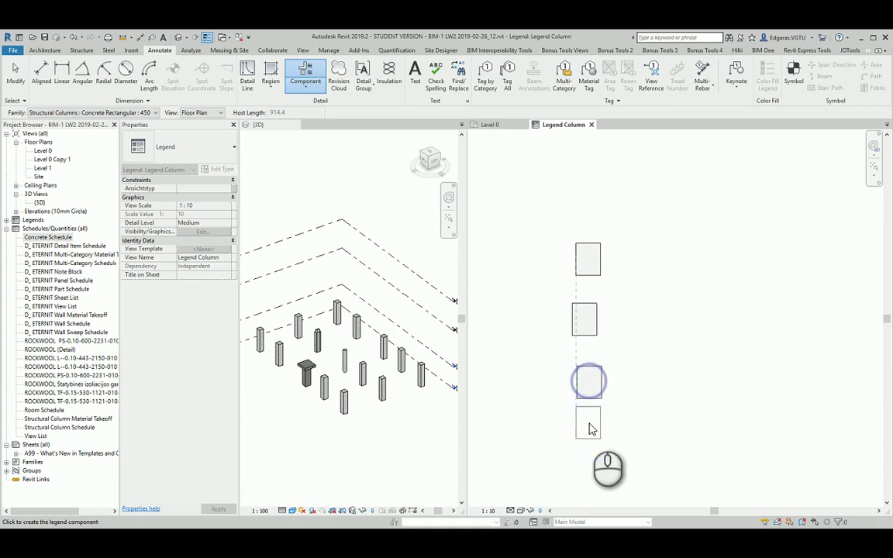
{"action": "left_click", "coordinate": [586, 443]}
{"action": "key", "text": "Escape"}
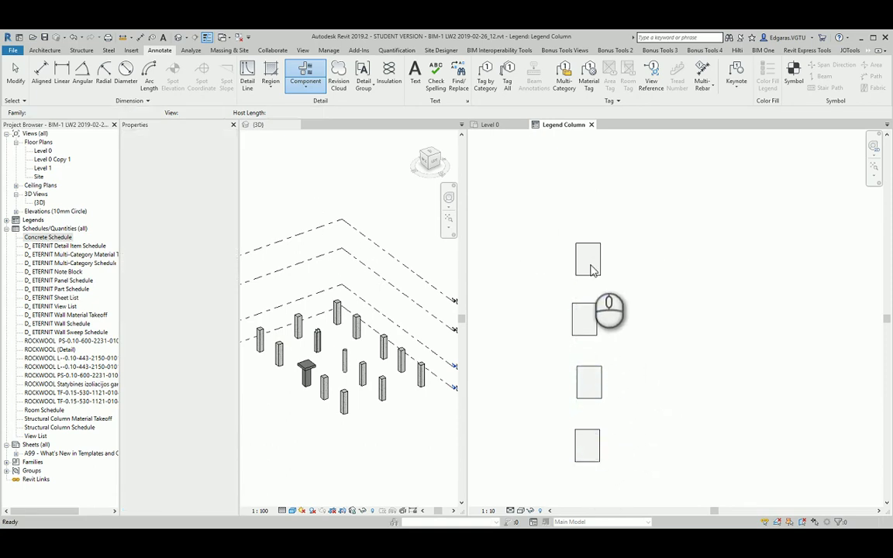
Step: Copy the topmost Concrete Rectangular legend component upward to create a fifth component in the stack
{"action": "left_click", "coordinate": [588, 259]}
{"action": "key", "text": "c"}
{"action": "left_click", "coordinate": [634, 279]}
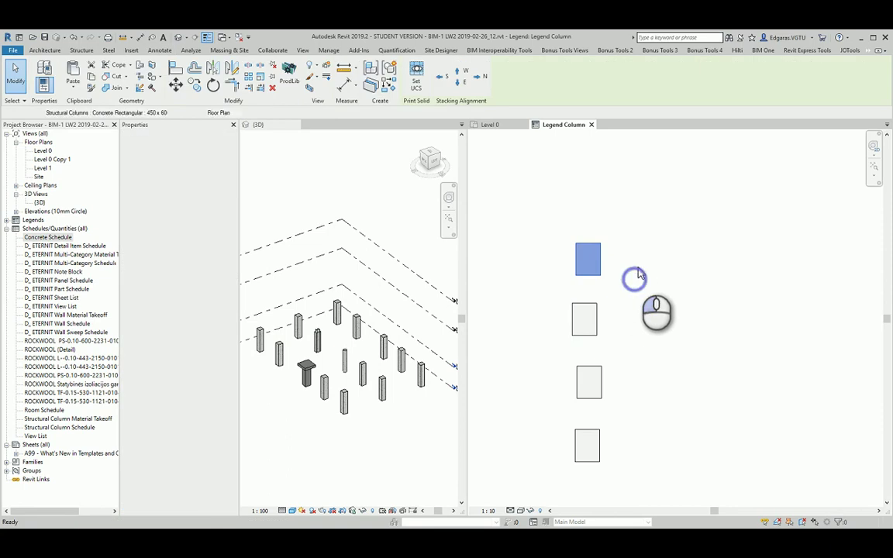
{"action": "left_click", "coordinate": [633, 216]}
{"action": "scroll", "coordinate": [616, 226], "scroll_direction": "down", "scroll_amount": 1}
{"action": "middle_click_drag", "start_coordinate": [666, 227], "coordinate": [634, 238]}
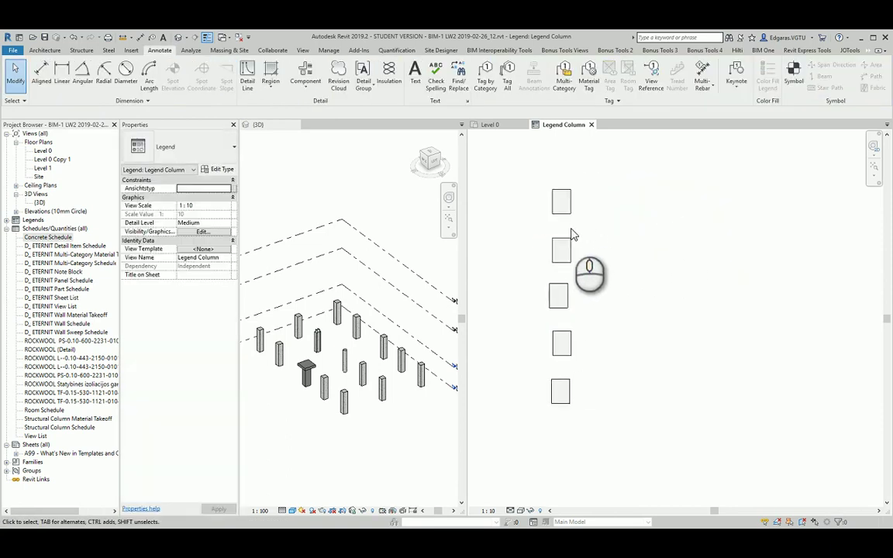
Step: Keep the top legend component as Concrete Rectangular 450 x 600mm and change the second one to Concrete Round 450mm
{"action": "left_click", "coordinate": [566, 203]}
{"action": "left_click", "coordinate": [157, 114]}
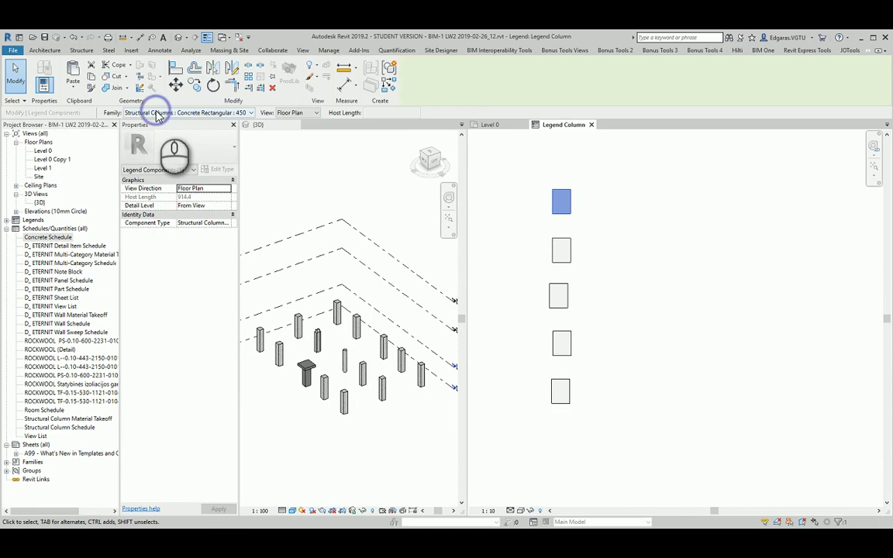
{"action": "scroll", "coordinate": [268, 207], "scroll_direction": "up", "scroll_amount": 4}
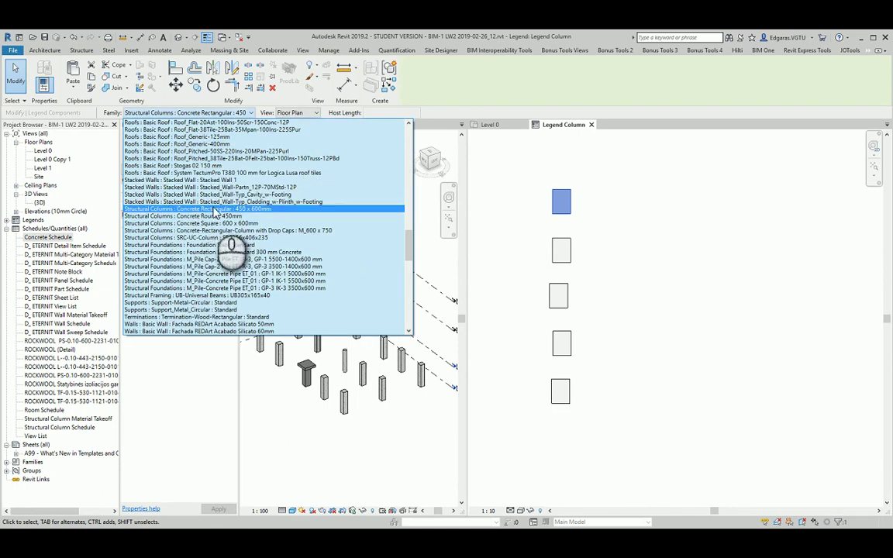
{"action": "left_click", "coordinate": [226, 209]}
{"action": "left_click", "coordinate": [563, 250]}
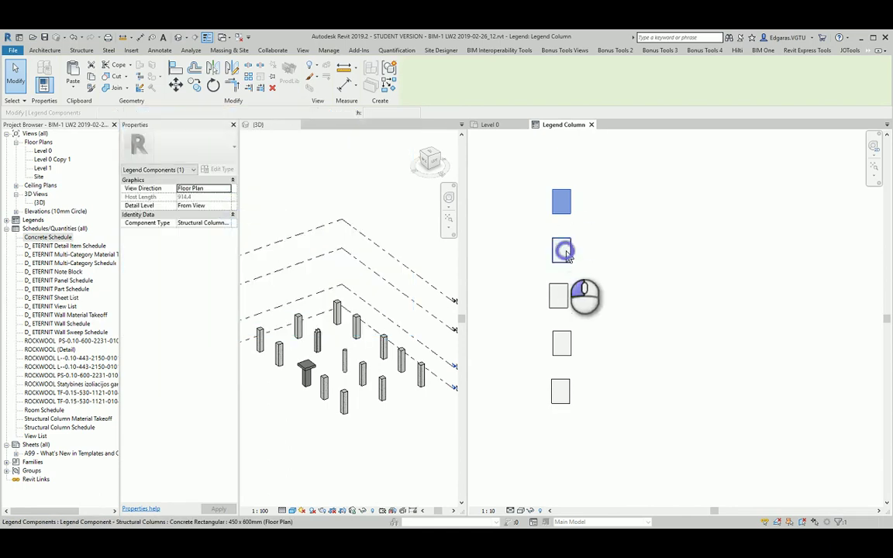
{"action": "left_click", "coordinate": [164, 112]}
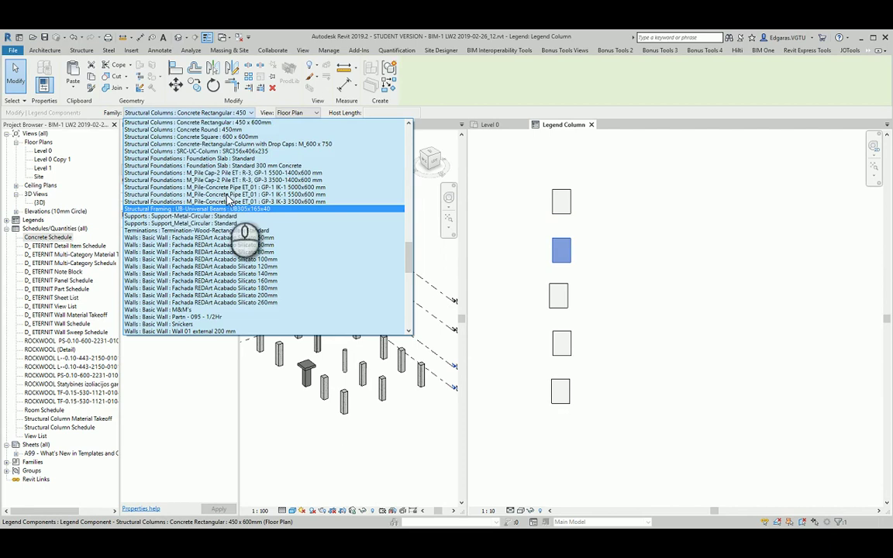
{"action": "scroll", "coordinate": [230, 200], "scroll_direction": "up", "scroll_amount": 5}
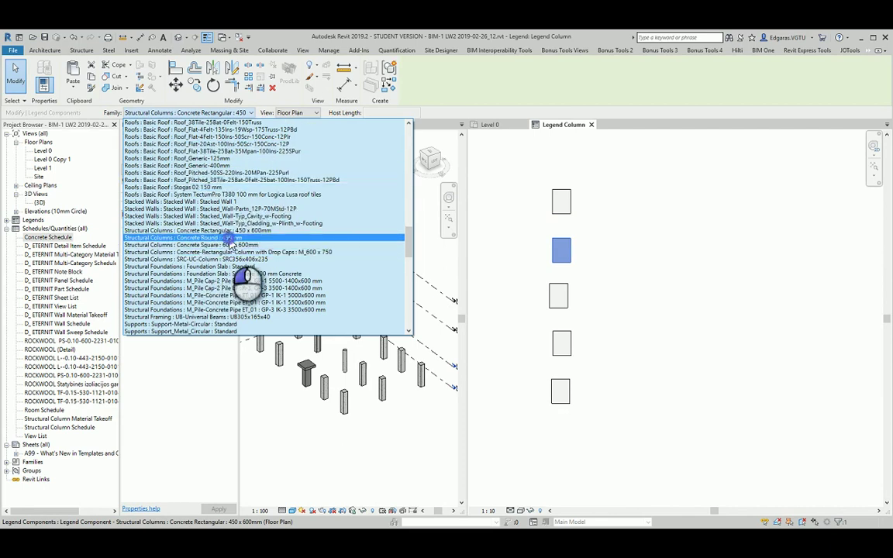
{"action": "left_click", "coordinate": [229, 238]}
Step: Change the third legend component to Concrete Square 600 x 600mm and the fourth to Concrete-Rectangular-Column with Drop Caps M_600 x 750
{"action": "left_click", "coordinate": [559, 296]}
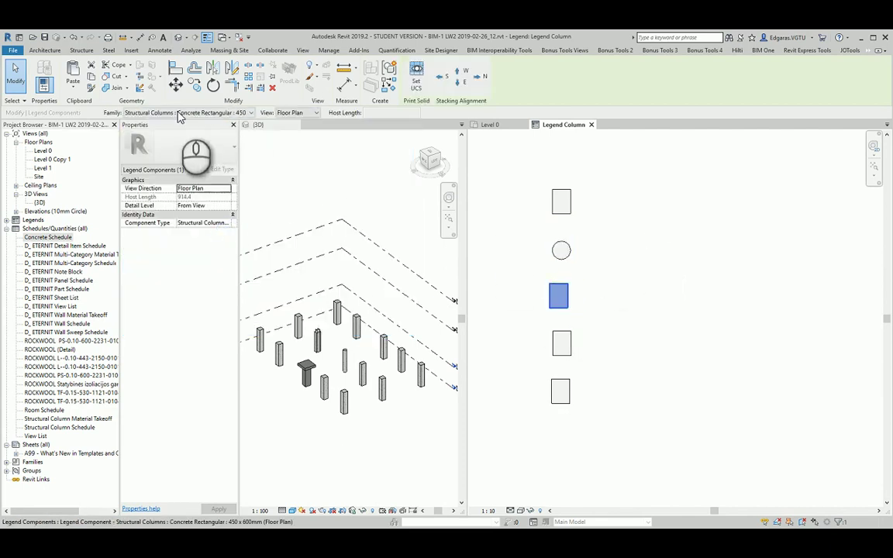
{"action": "left_click", "coordinate": [172, 113]}
{"action": "left_click", "coordinate": [177, 114]}
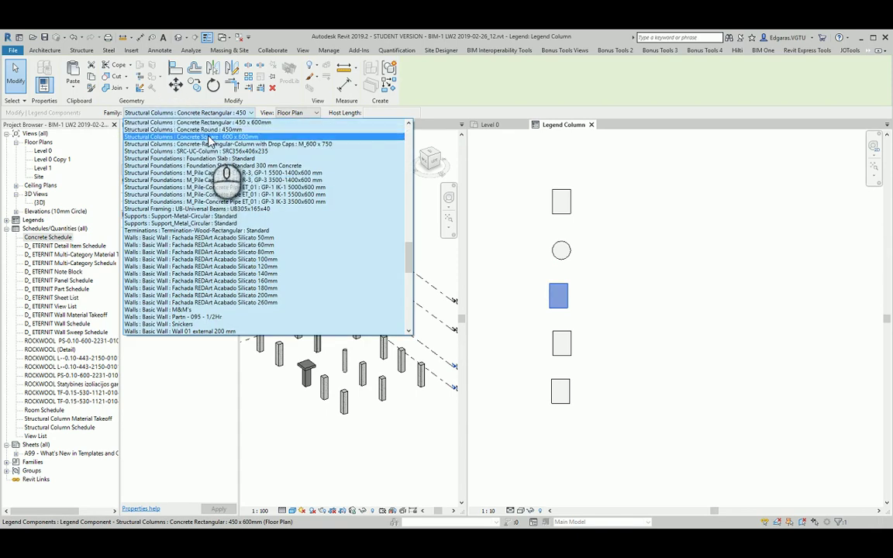
{"action": "left_click", "coordinate": [207, 137]}
{"action": "left_click", "coordinate": [568, 345]}
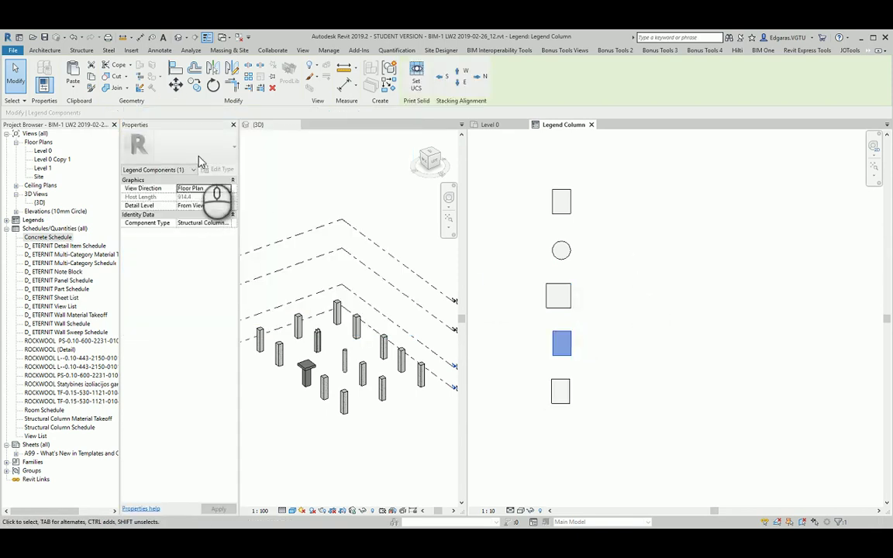
{"action": "left_click", "coordinate": [209, 113]}
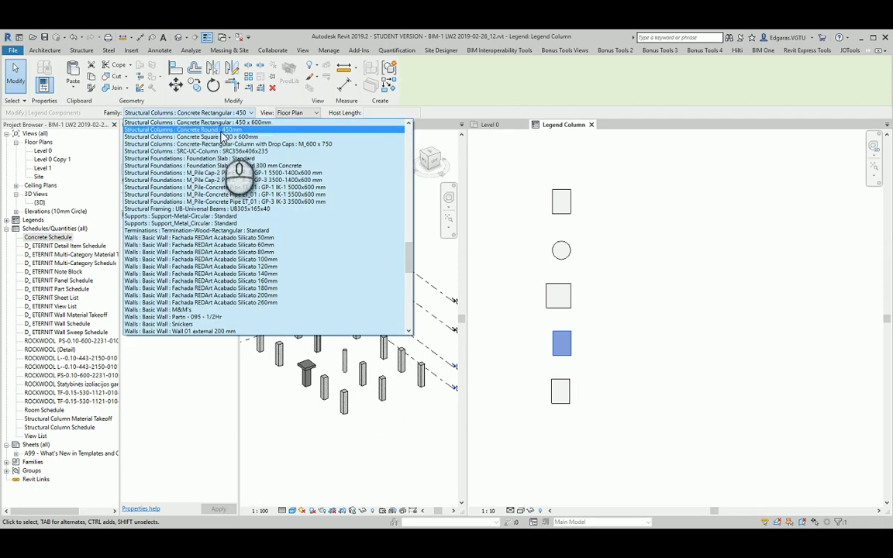
{"action": "scroll", "coordinate": [223, 138], "scroll_direction": "up", "scroll_amount": 3}
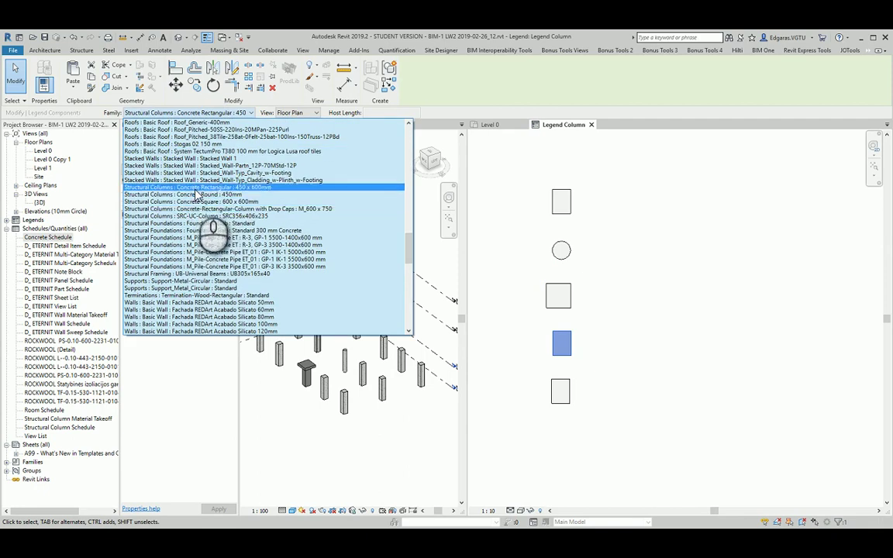
{"action": "left_click", "coordinate": [193, 202]}
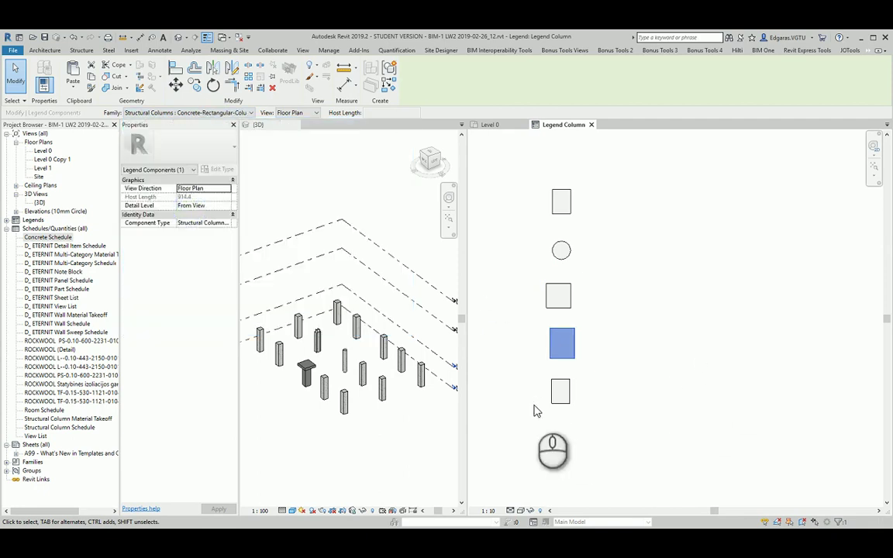
Step: Change the lowest legend component to the structural column SRC-UC-Column SRC356x406x235
{"action": "left_click", "coordinate": [559, 396]}
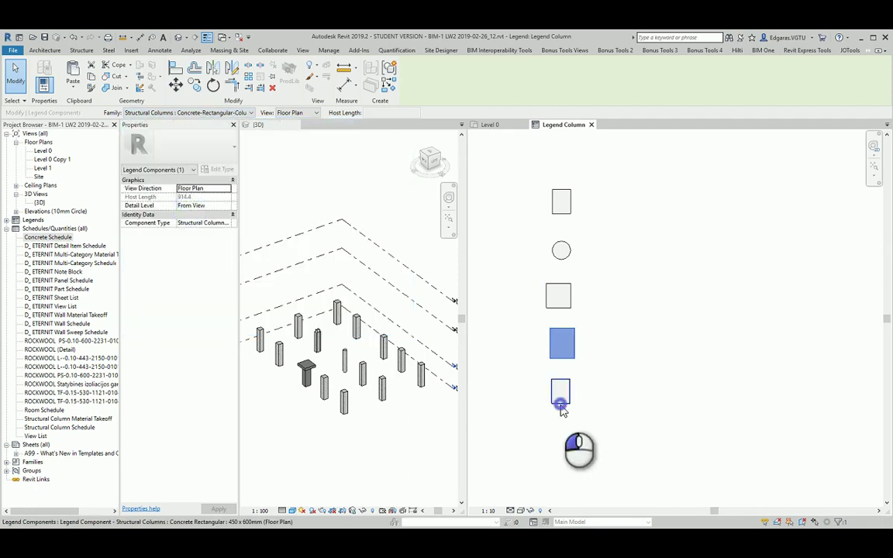
{"action": "left_click", "coordinate": [221, 112]}
{"action": "scroll", "coordinate": [199, 223], "scroll_direction": "down", "scroll_amount": 3}
{"action": "scroll", "coordinate": [205, 217], "scroll_direction": "up", "scroll_amount": 3}
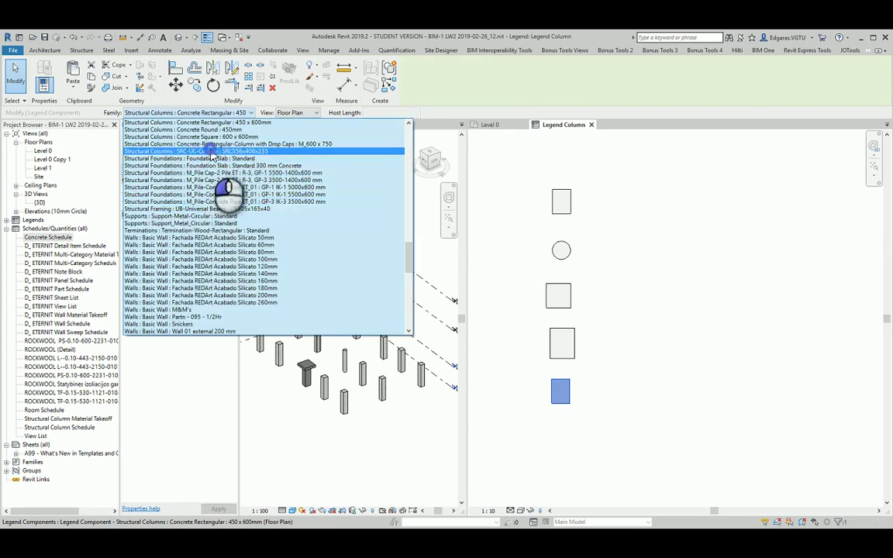
{"action": "left_click", "coordinate": [211, 152]}
{"action": "left_click", "coordinate": [629, 358]}
{"action": "scroll", "coordinate": [612, 349], "scroll_direction": "up", "scroll_amount": 2}
{"action": "scroll", "coordinate": [574, 333], "scroll_direction": "down", "scroll_amount": 2}
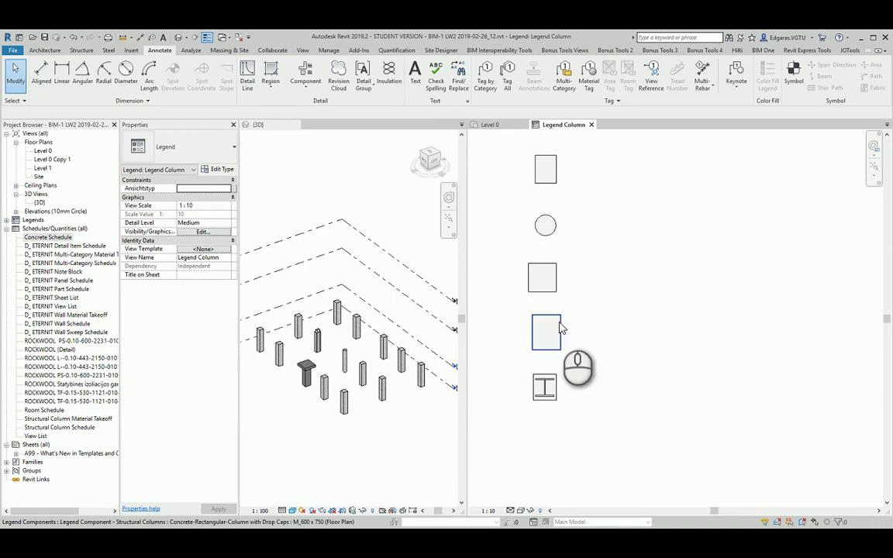
Step: Align the left edges of the top rectangular, drop-cap and SRC-UC columns with the left edge of the square column
{"action": "left_click_drag", "start_coordinate": [594, 405], "coordinate": [511, 196]}
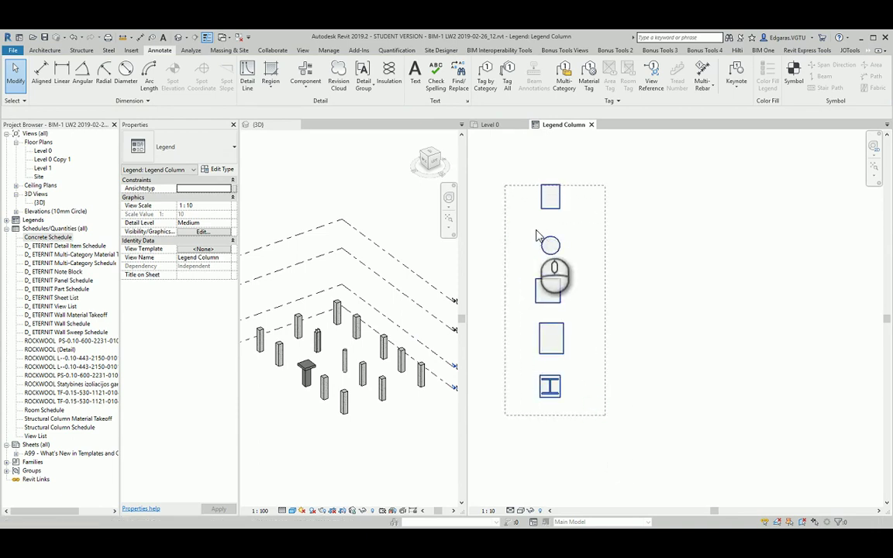
{"action": "left_click_drag", "start_coordinate": [536, 236], "coordinate": [509, 195]}
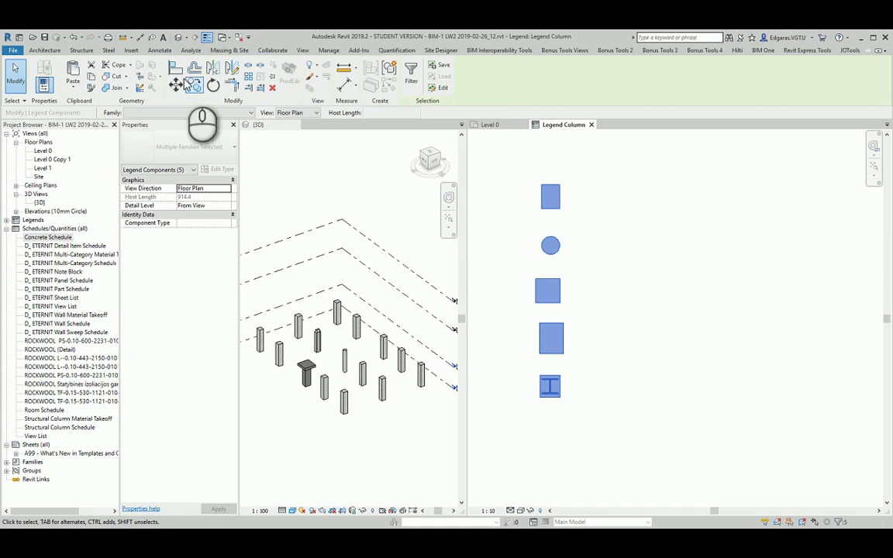
{"action": "left_click", "coordinate": [176, 68]}
{"action": "left_click", "coordinate": [537, 293]}
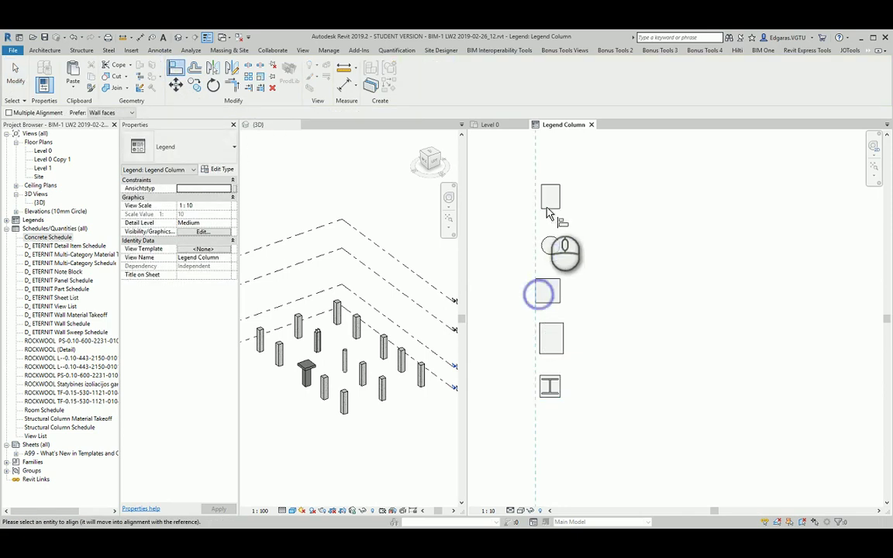
{"action": "left_click", "coordinate": [542, 200]}
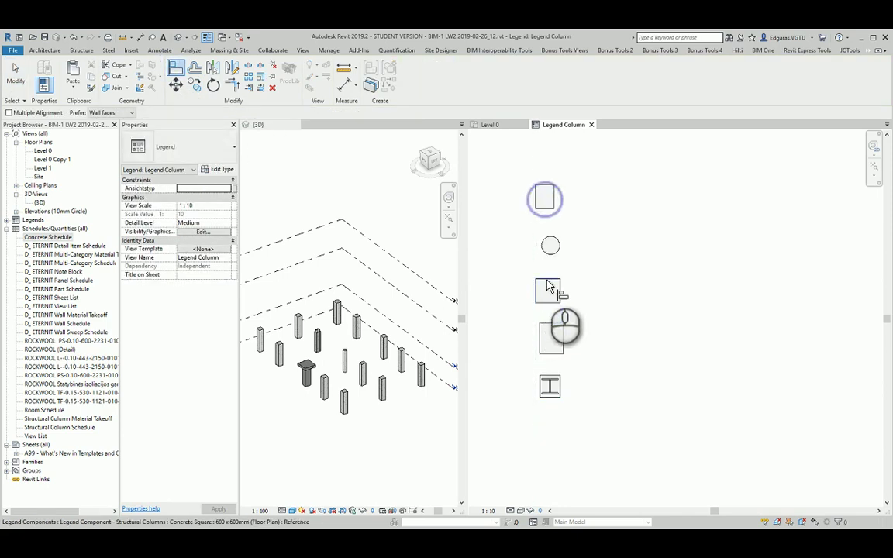
{"action": "left_click", "coordinate": [535, 341]}
{"action": "left_click", "coordinate": [538, 385]}
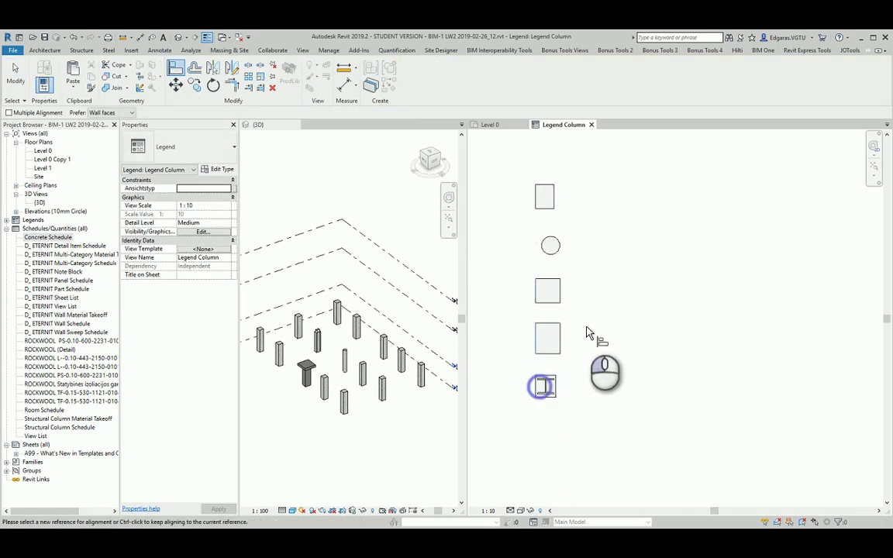
{"action": "left_click", "coordinate": [536, 288]}
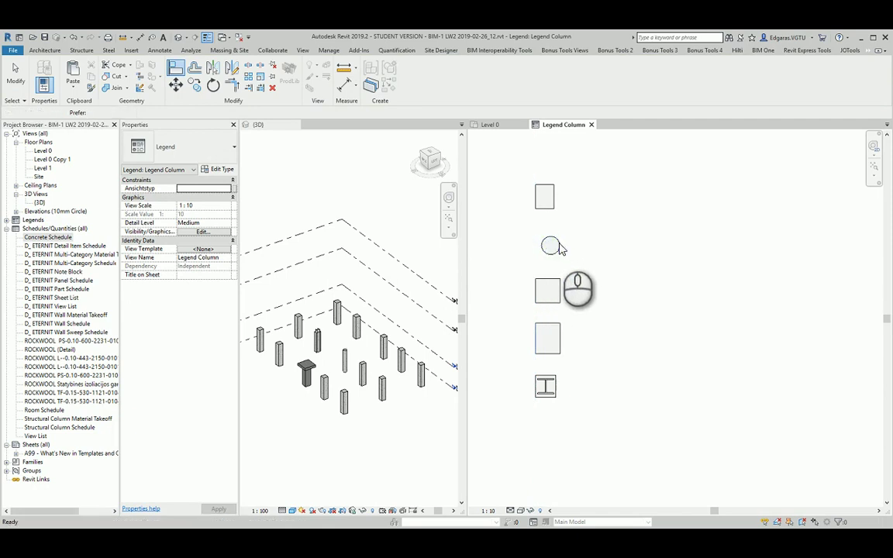
{"action": "key", "text": "Escape"}
{"action": "key", "text": "Escape"}
Step: Move the round column so its left side lines up with the left edges of the other legend components
{"action": "left_click", "coordinate": [547, 245]}
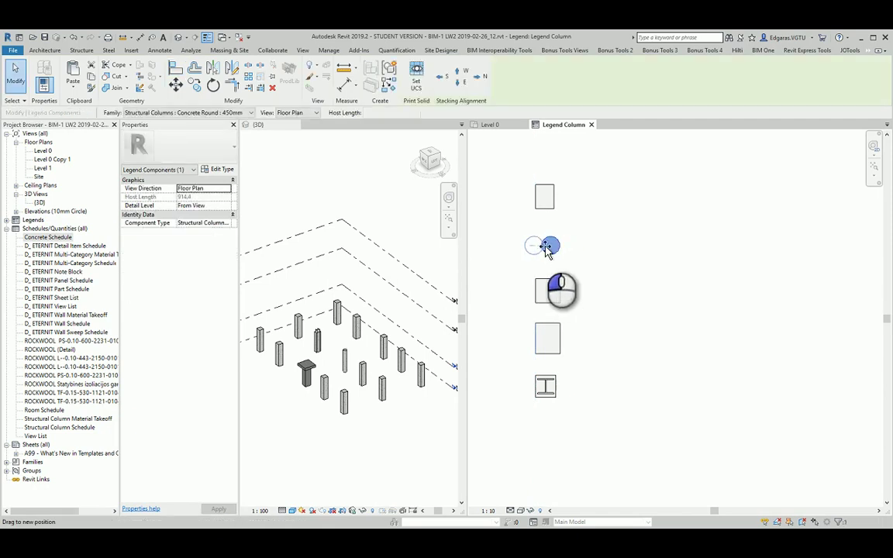
{"action": "left_click", "coordinate": [607, 247]}
{"action": "scroll", "coordinate": [606, 246], "scroll_direction": "up", "scroll_amount": 4}
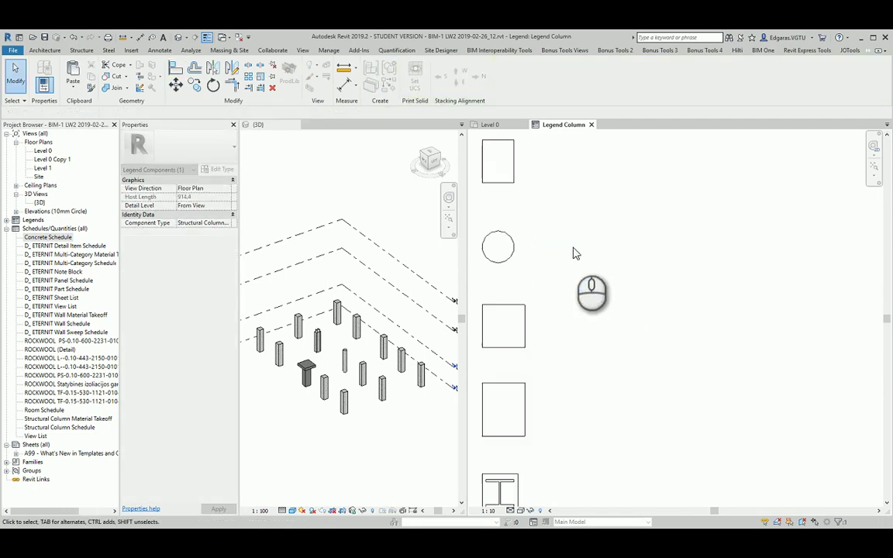
{"action": "scroll", "coordinate": [568, 226], "scroll_direction": "down", "scroll_amount": 3}
{"action": "middle_click_drag", "start_coordinate": [591, 279], "coordinate": [652, 322]}
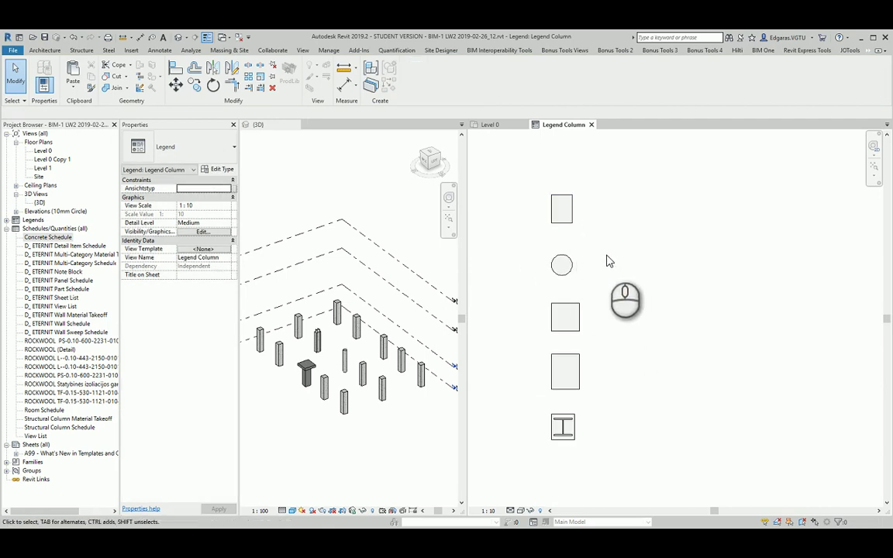
Step: Try to tag the top rectangular legend component with Tag by Category
{"action": "key", "text": "t"}
{"action": "key", "text": "g"}
{"action": "left_click", "coordinate": [565, 206]}
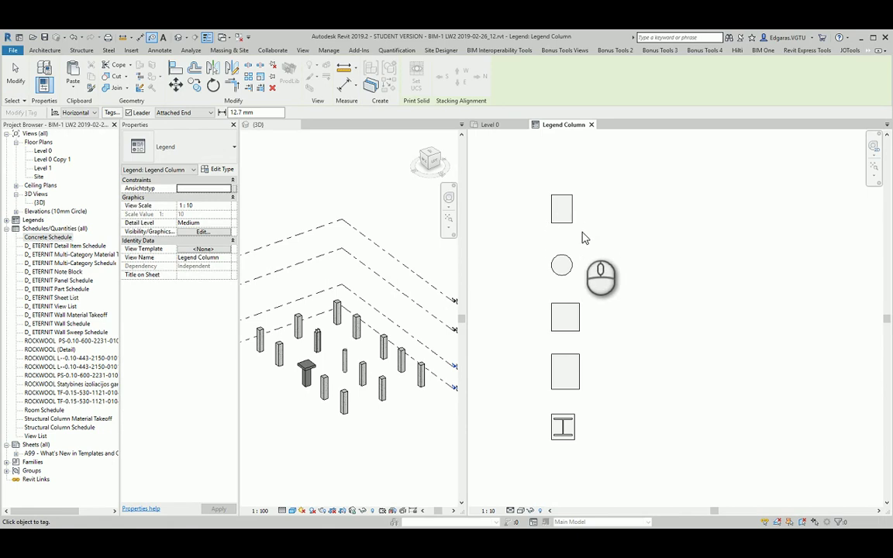
{"action": "key", "text": "Escape"}
Step: Move the top rectangular column slightly down toward the round column, keeping it in line with the stack
{"action": "mouse_move", "coordinate": [566, 435]}
{"action": "left_mouse_down"}
{"action": "mouse_move", "coordinate": [565, 420]}
{"action": "mouse_move", "coordinate": [565, 430]}
{"action": "left_mouse_up"}
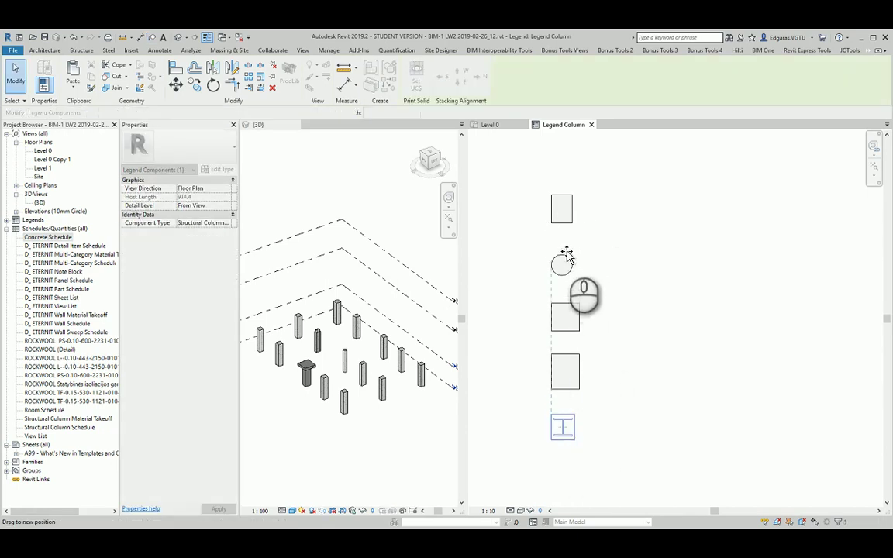
{"action": "left_click_drag", "start_coordinate": [565, 213], "coordinate": [569, 226]}
{"action": "left_click", "coordinate": [535, 254]}
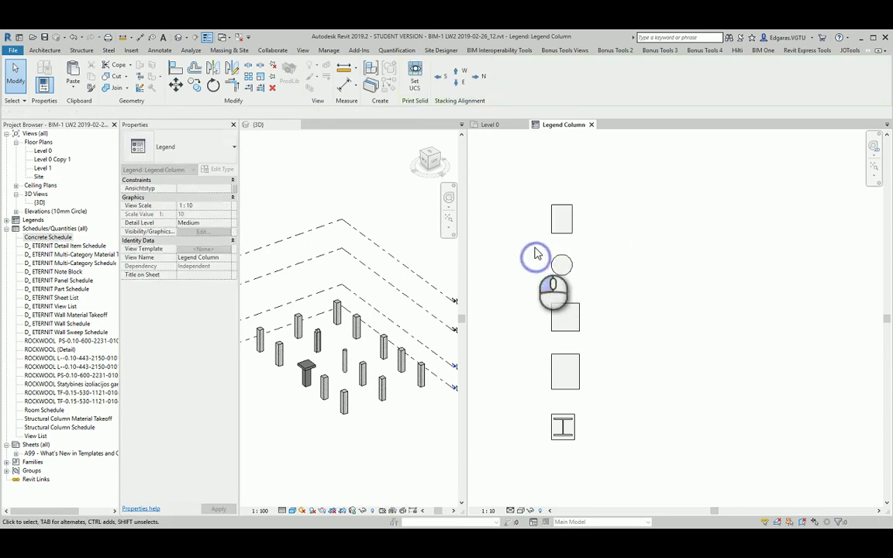
Step: Try to start a Material Tag in the legend and decline loading a material tag family
{"action": "left_click", "coordinate": [159, 50]}
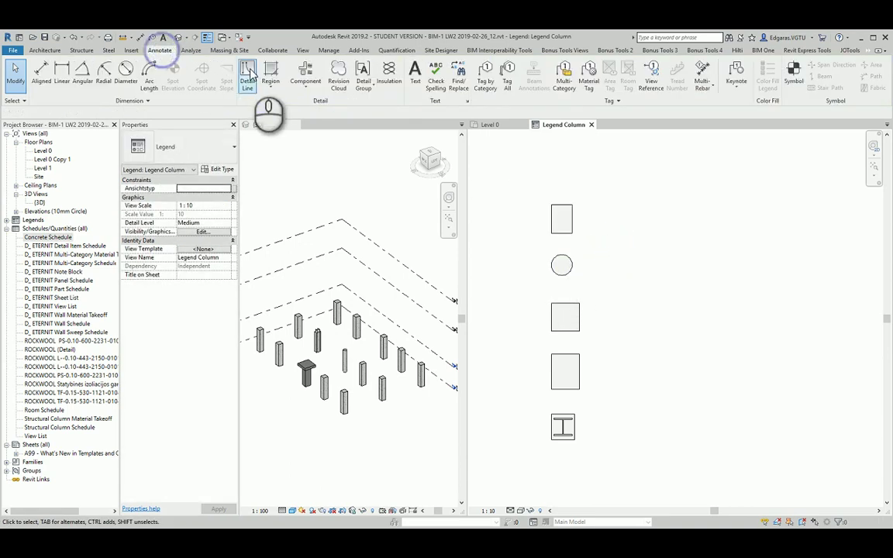
{"action": "left_click", "coordinate": [590, 82]}
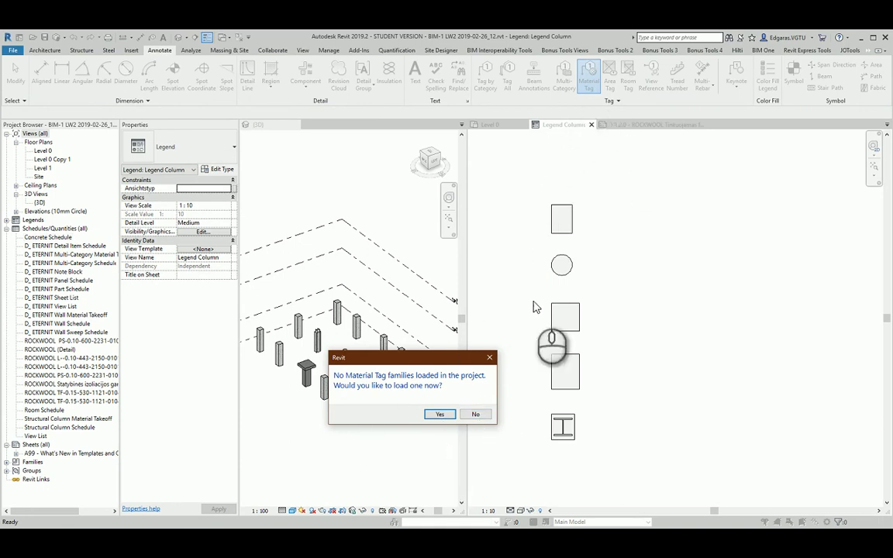
{"action": "left_click", "coordinate": [476, 416]}
{"action": "left_click", "coordinate": [666, 318]}
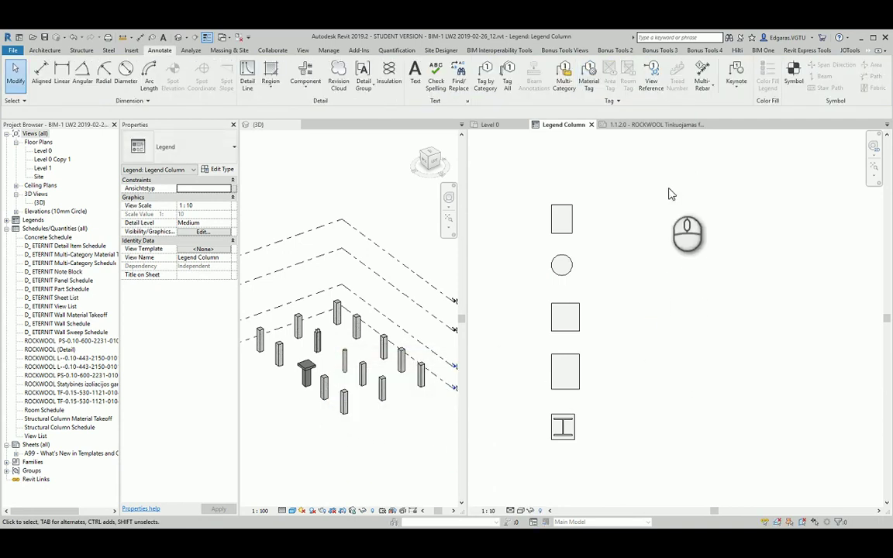
Step: Switch to the ROCKWOOL details project and open its SK - Material Tag 171123 family for editing
{"action": "left_click", "coordinate": [667, 126]}
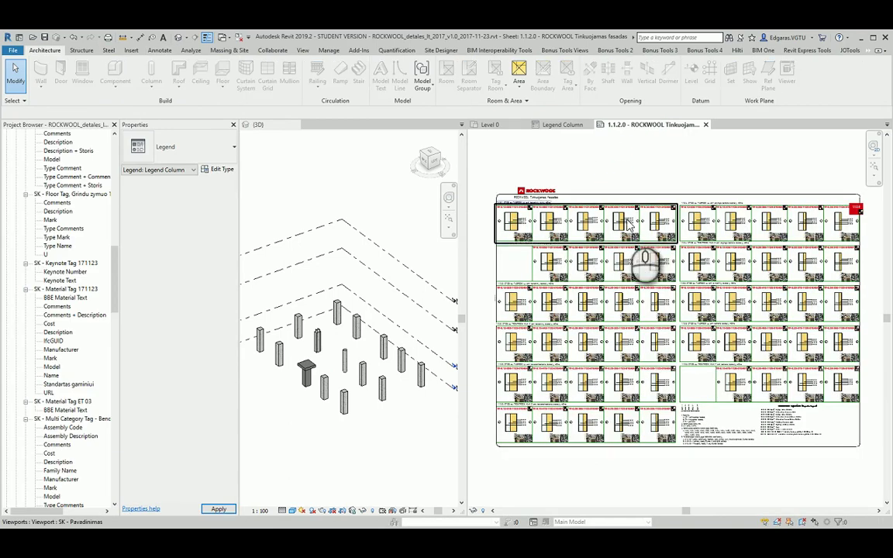
{"action": "left_click", "coordinate": [497, 403]}
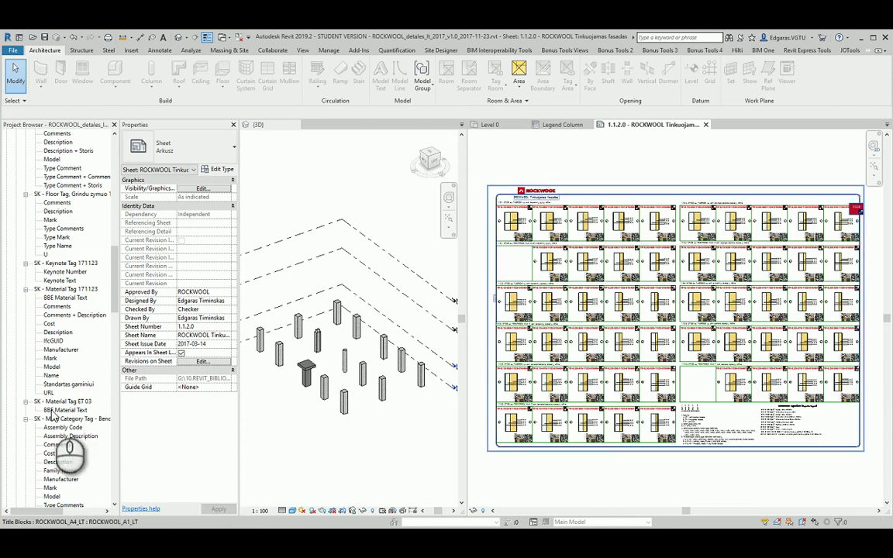
{"action": "left_click", "coordinate": [67, 290]}
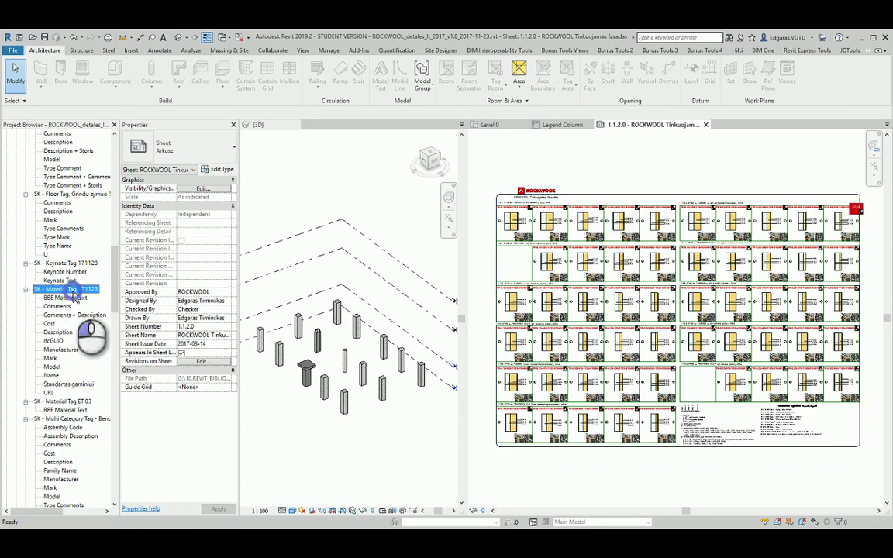
{"action": "right_click", "coordinate": [66, 291]}
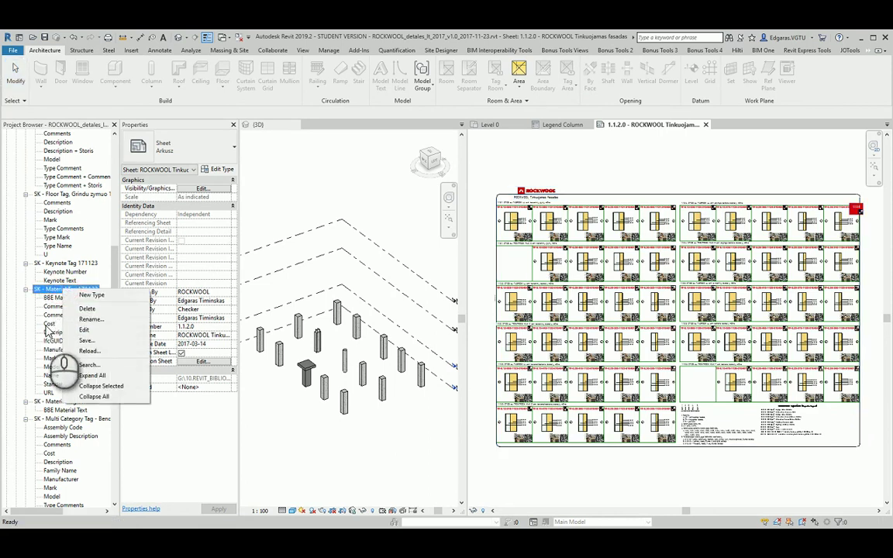
{"action": "left_click", "coordinate": [85, 331]}
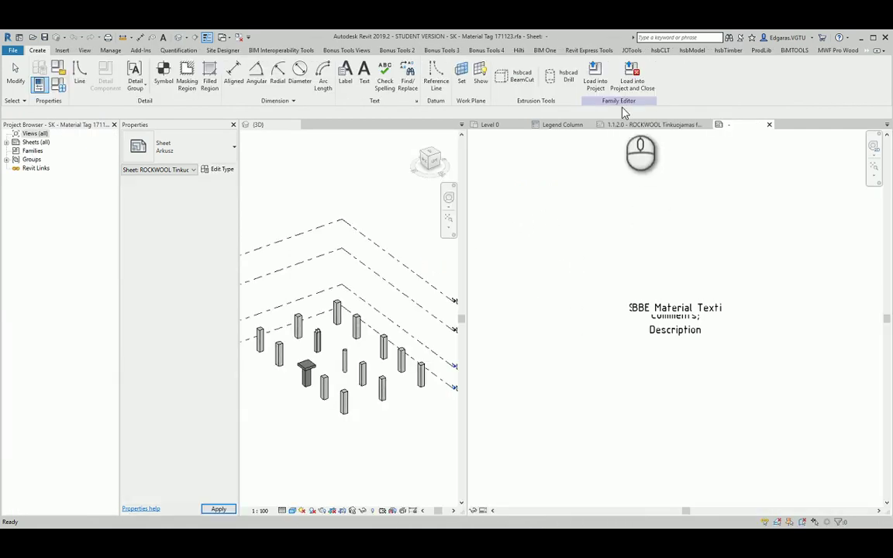
Step: Load the material tag family into the BIM-1 LW2 2019-02-26_12.rvt project and return to the Legend Column view
{"action": "left_click", "coordinate": [594, 83]}
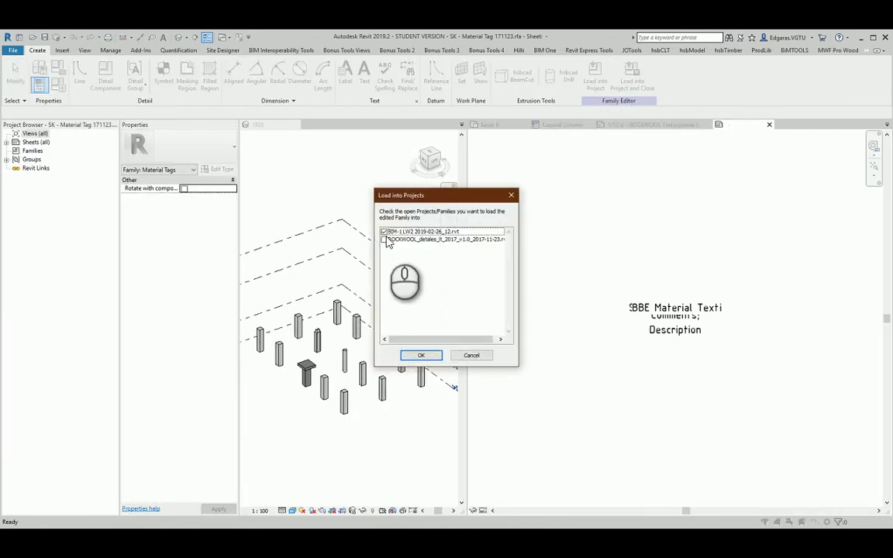
{"action": "left_click", "coordinate": [434, 359]}
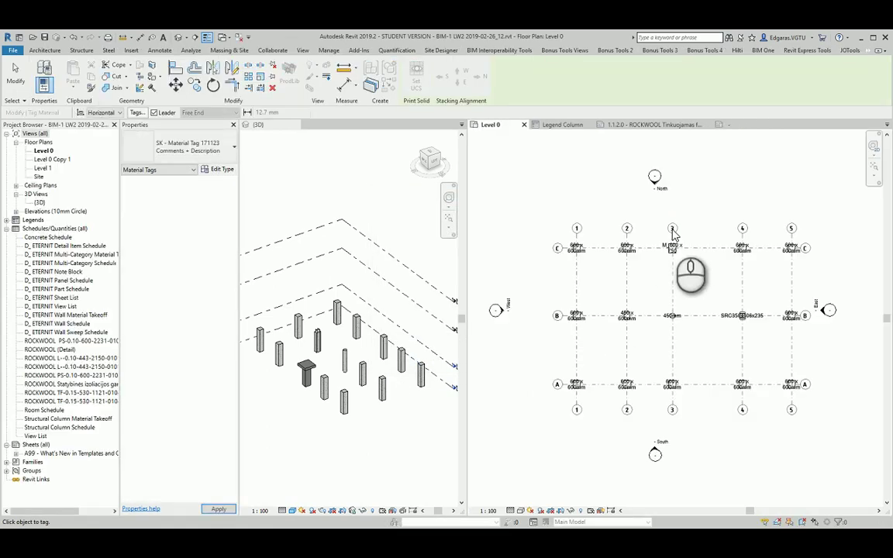
{"action": "left_click", "coordinate": [564, 124]}
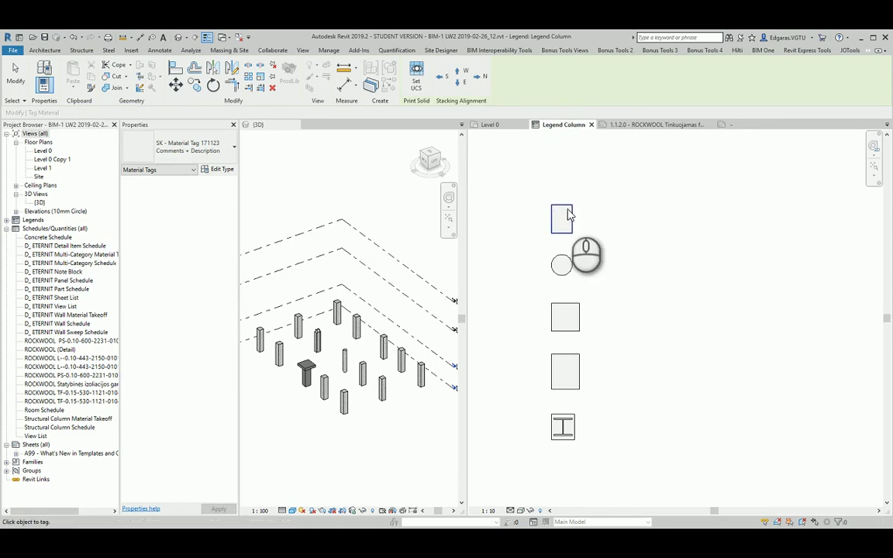
Step: Tag the top rectangular column with the Name type of SK - Material Tag 171123, placing the tag to the column's right
{"action": "scroll", "coordinate": [534, 219], "scroll_direction": "up", "scroll_amount": 3}
{"action": "scroll", "coordinate": [533, 219], "scroll_direction": "up", "scroll_amount": 2}
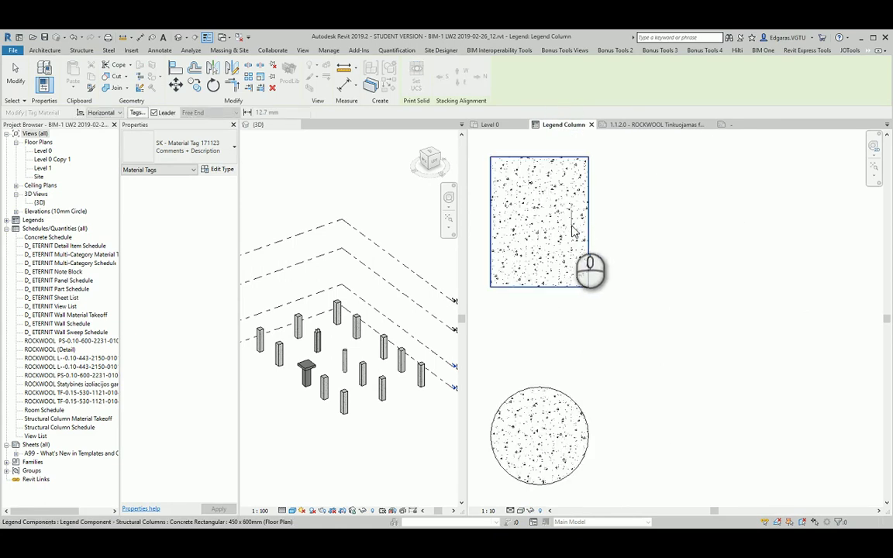
{"action": "left_click", "coordinate": [186, 146]}
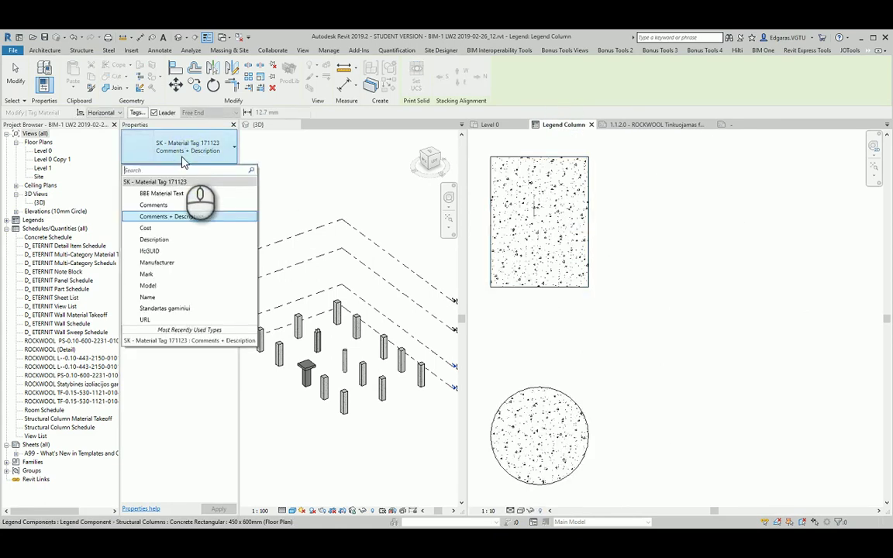
{"action": "left_click", "coordinate": [160, 297]}
{"action": "left_click", "coordinate": [567, 227]}
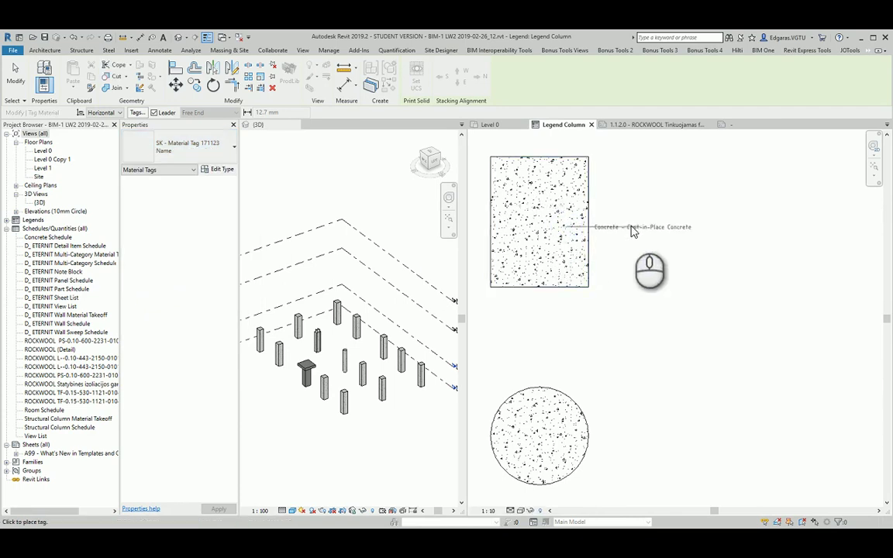
{"action": "left_click", "coordinate": [666, 226]}
{"action": "scroll", "coordinate": [638, 191], "scroll_direction": "down", "scroll_amount": 3}
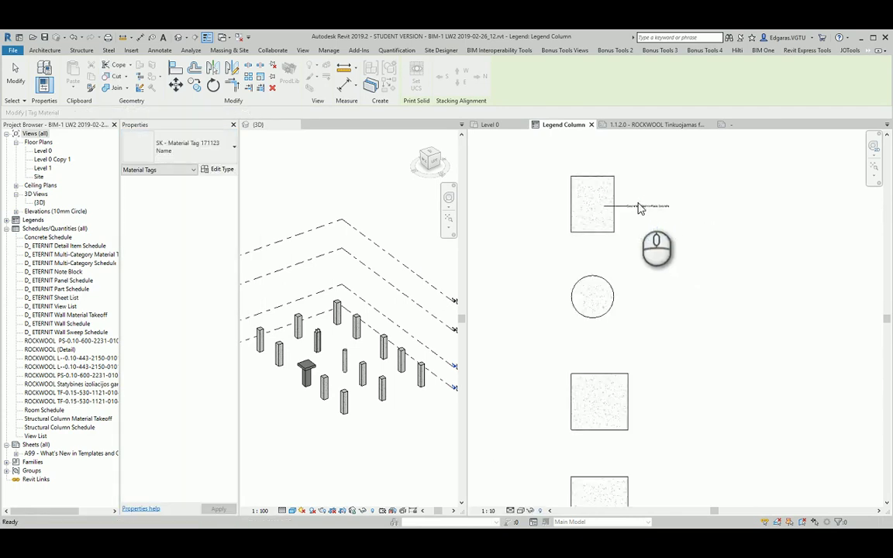
{"action": "key", "text": "Escape"}
{"action": "scroll", "coordinate": [639, 204], "scroll_direction": "up", "scroll_amount": 3}
{"action": "scroll", "coordinate": [696, 229], "scroll_direction": "down", "scroll_amount": 3}
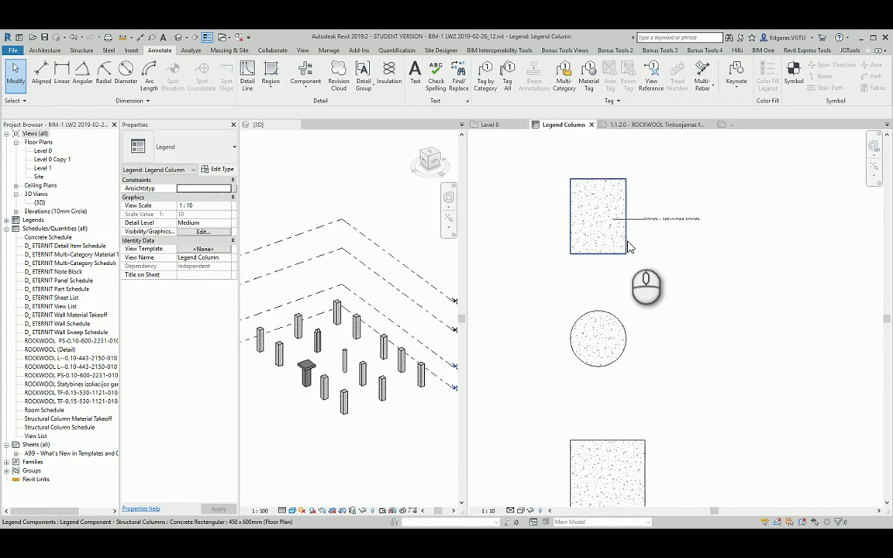
{"action": "middle_click_drag", "start_coordinate": [755, 245], "coordinate": [721, 268]}
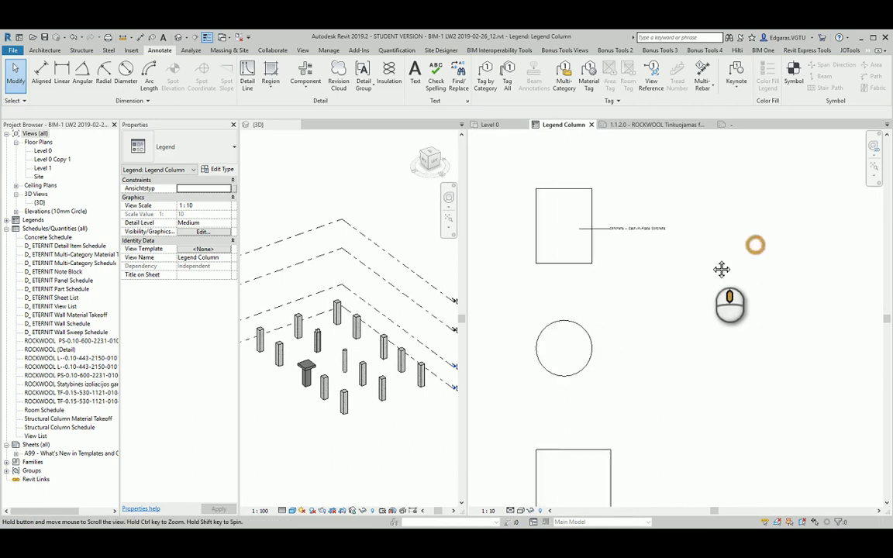
Step: Set the legend's view scale to 1:50 and move the material tag right, clear of the top column
{"action": "left_click", "coordinate": [488, 510]}
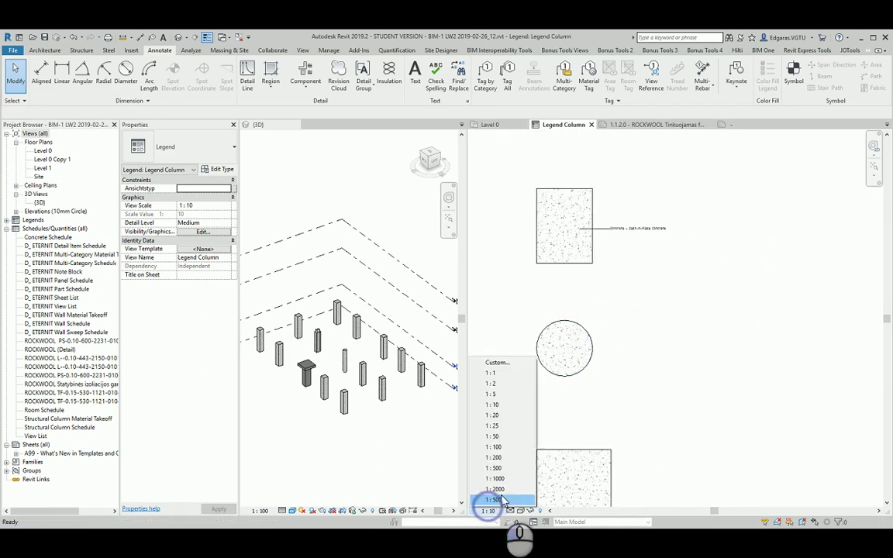
{"action": "left_click", "coordinate": [495, 437]}
{"action": "scroll", "coordinate": [593, 247], "scroll_direction": "down", "scroll_amount": 2}
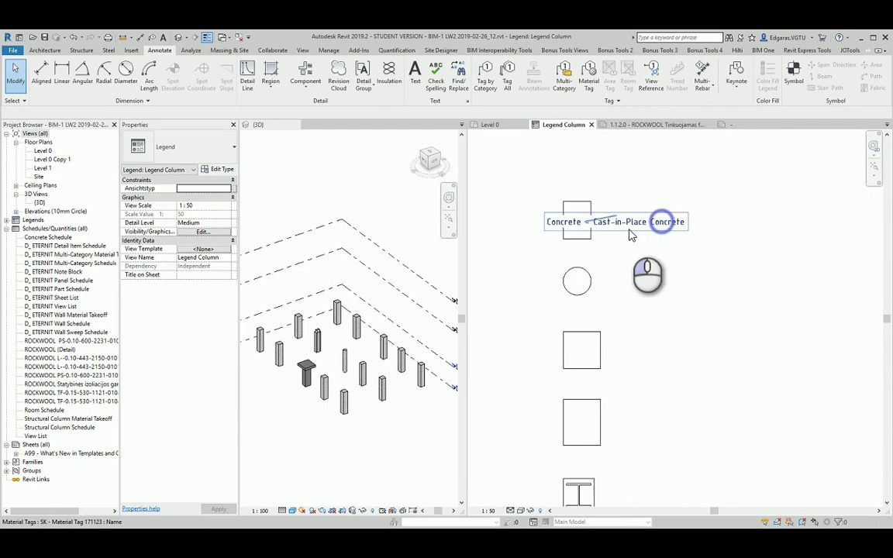
{"action": "left_click", "coordinate": [624, 224]}
{"action": "left_click_drag", "start_coordinate": [624, 224], "coordinate": [704, 234]}
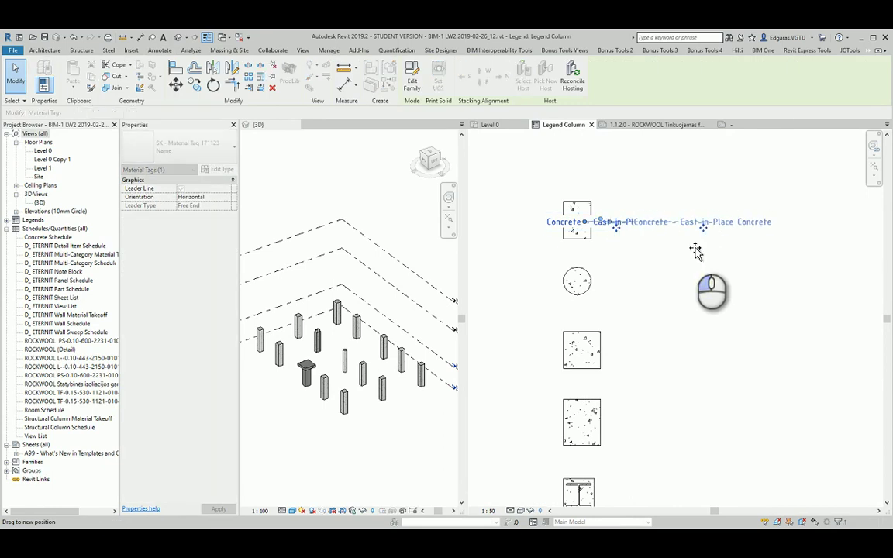
{"action": "left_click", "coordinate": [691, 246]}
{"action": "scroll", "coordinate": [625, 225], "scroll_direction": "down", "scroll_amount": 3}
{"action": "middle_click_drag", "start_coordinate": [703, 303], "coordinate": [683, 340]}
{"action": "scroll", "coordinate": [562, 319], "scroll_direction": "up", "scroll_amount": 2}
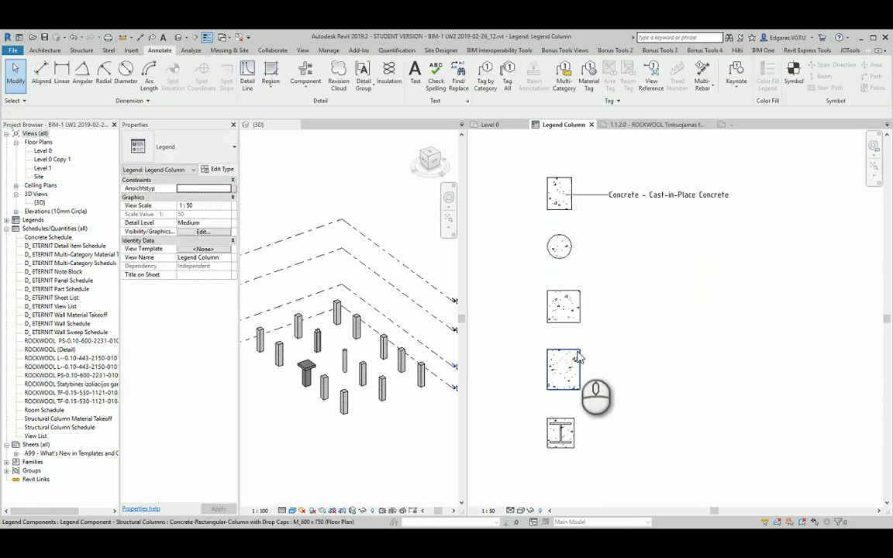
Step: Try the legend at a view scale of 1:100 and move the enlarged material tag right, off the top column
{"action": "left_click", "coordinate": [491, 510]}
{"action": "left_click", "coordinate": [504, 446]}
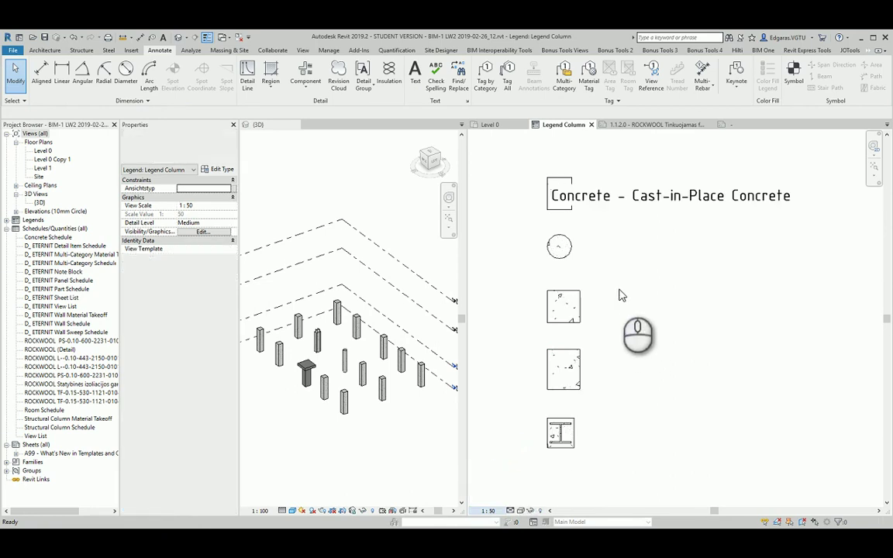
{"action": "left_click", "coordinate": [654, 283]}
{"action": "scroll", "coordinate": [577, 257], "scroll_direction": "down", "scroll_amount": 3}
{"action": "scroll", "coordinate": [642, 235], "scroll_direction": "up", "scroll_amount": 2}
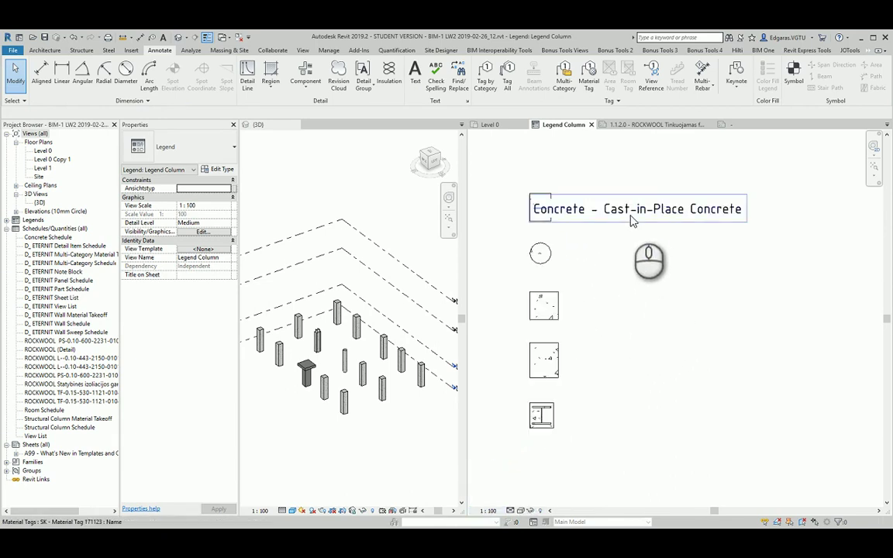
{"action": "left_click", "coordinate": [637, 211]}
{"action": "mouse_move", "coordinate": [638, 217]}
{"action": "left_mouse_down"}
{"action": "mouse_move", "coordinate": [692, 217]}
{"action": "mouse_move", "coordinate": [651, 236]}
{"action": "left_mouse_up"}
{"action": "left_click", "coordinate": [666, 230]}
{"action": "left_click", "coordinate": [618, 243]}
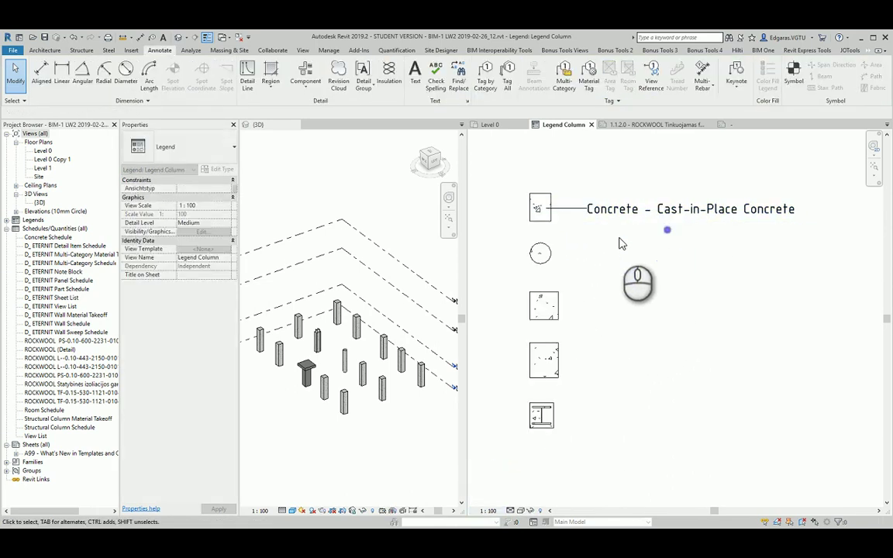
Step: Set the legend's view scale to 1:50 and move the material tag closer to the top column
{"action": "left_click", "coordinate": [482, 513]}
{"action": "left_click", "coordinate": [500, 438]}
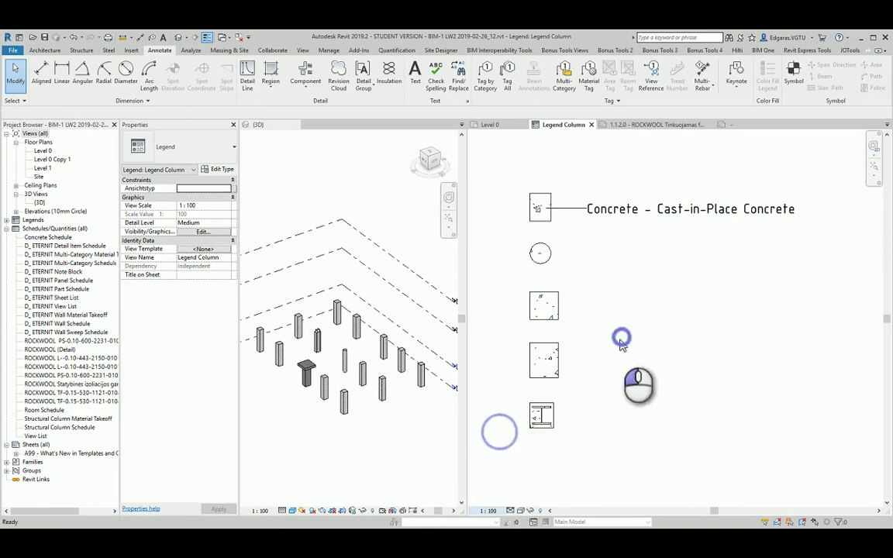
{"action": "left_click", "coordinate": [692, 216]}
{"action": "left_click_drag", "start_coordinate": [692, 213], "coordinate": [632, 215]}
{"action": "left_click", "coordinate": [633, 226]}
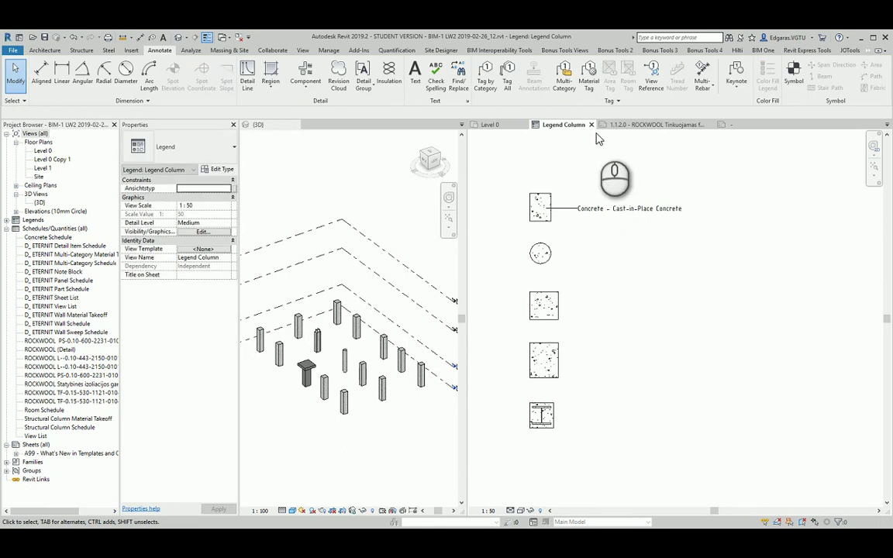
Step: Add material tags to the round, square and drop-cap columns, aligning them vertically with the first tag
{"action": "left_click", "coordinate": [589, 85]}
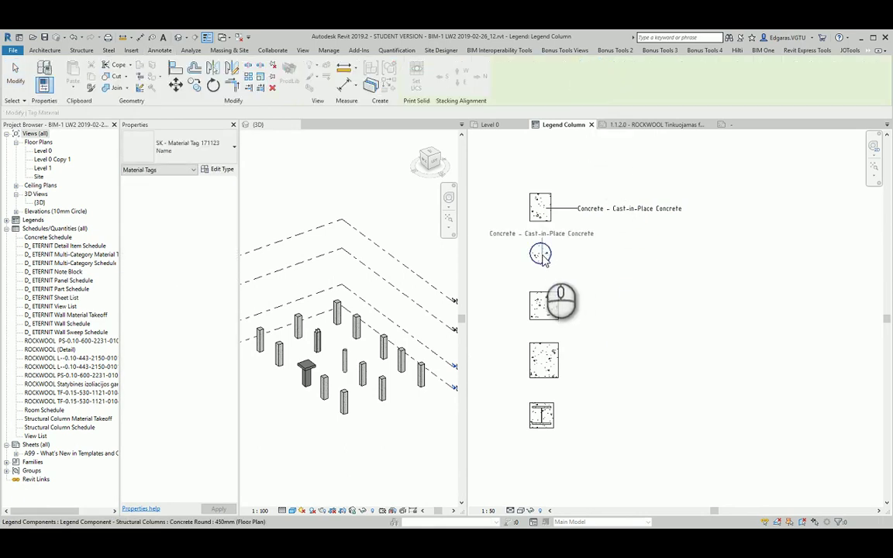
{"action": "left_click", "coordinate": [629, 258]}
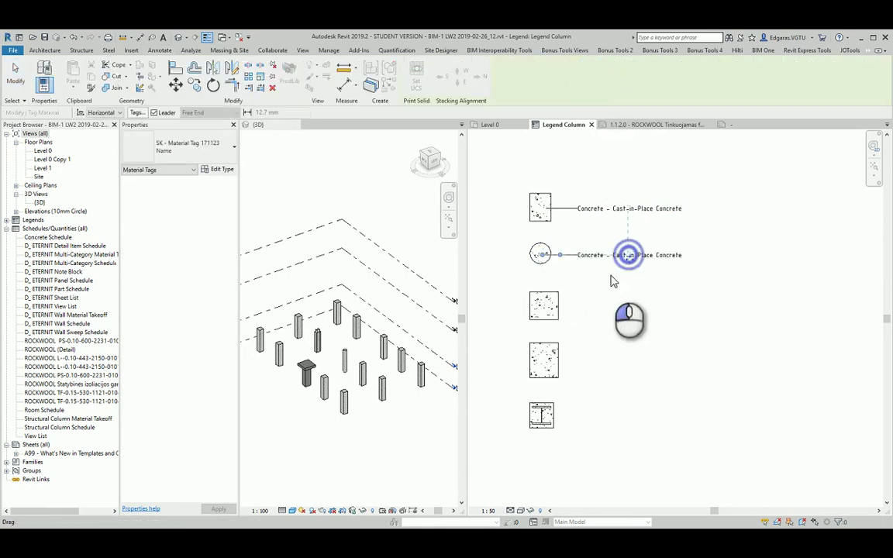
{"action": "left_click", "coordinate": [550, 305]}
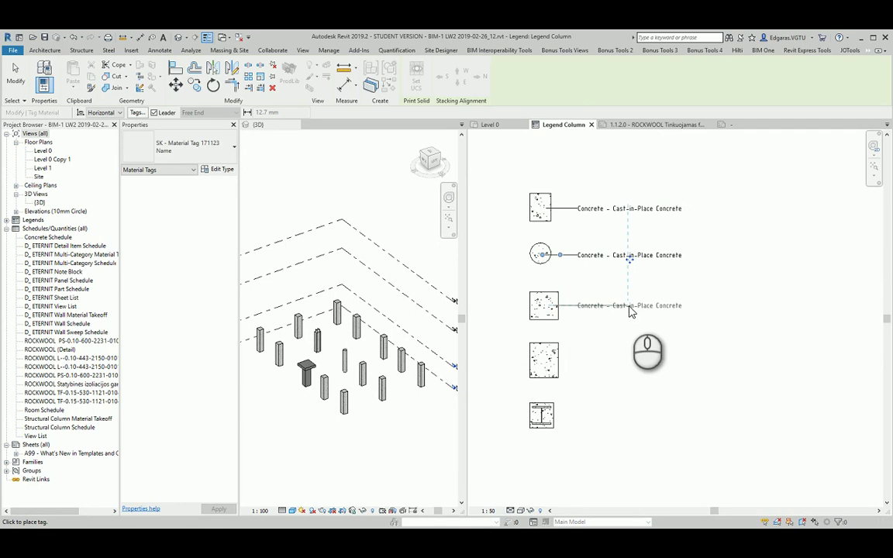
{"action": "left_click", "coordinate": [629, 307]}
{"action": "left_click", "coordinate": [543, 360]}
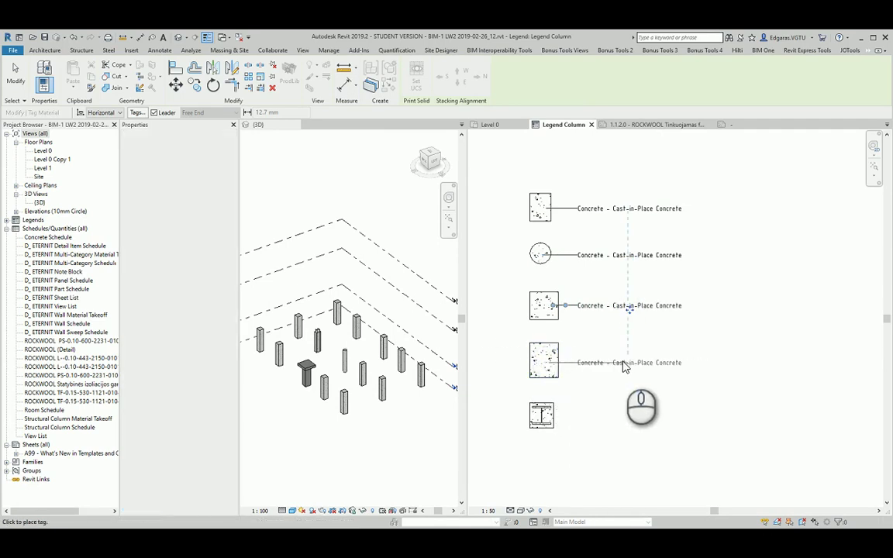
{"action": "left_click", "coordinate": [627, 362]}
Step: Tag the concrete encasement and the steel profile of the bottom composite column, with the steel tag just above the concrete tag
{"action": "left_click", "coordinate": [541, 414]}
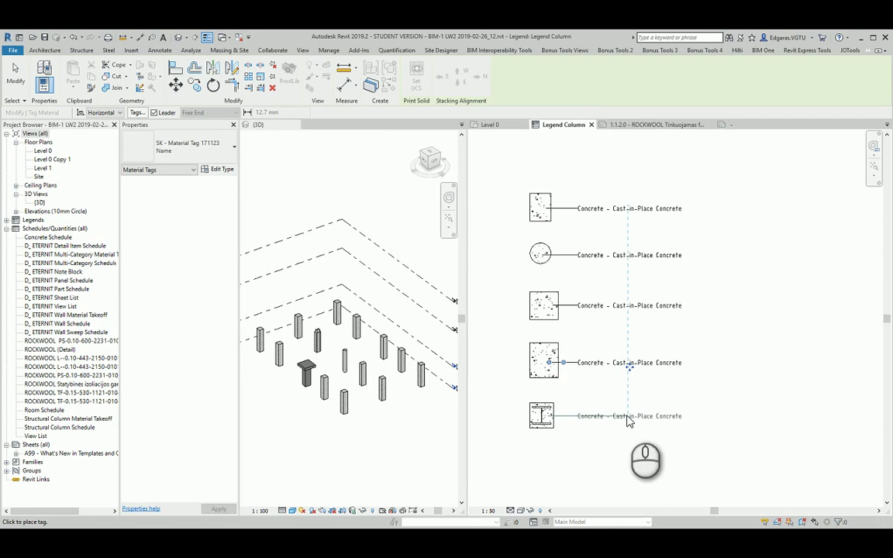
{"action": "left_click", "coordinate": [629, 420]}
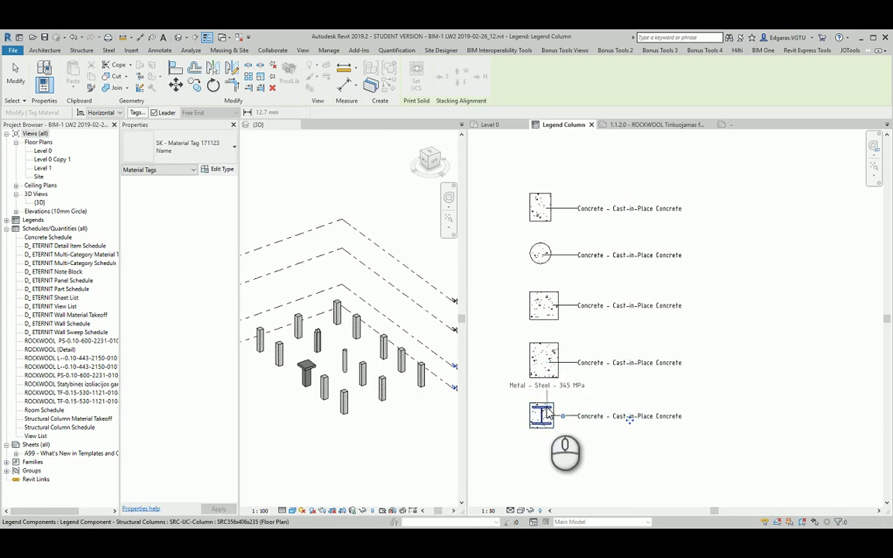
{"action": "left_click", "coordinate": [546, 415]}
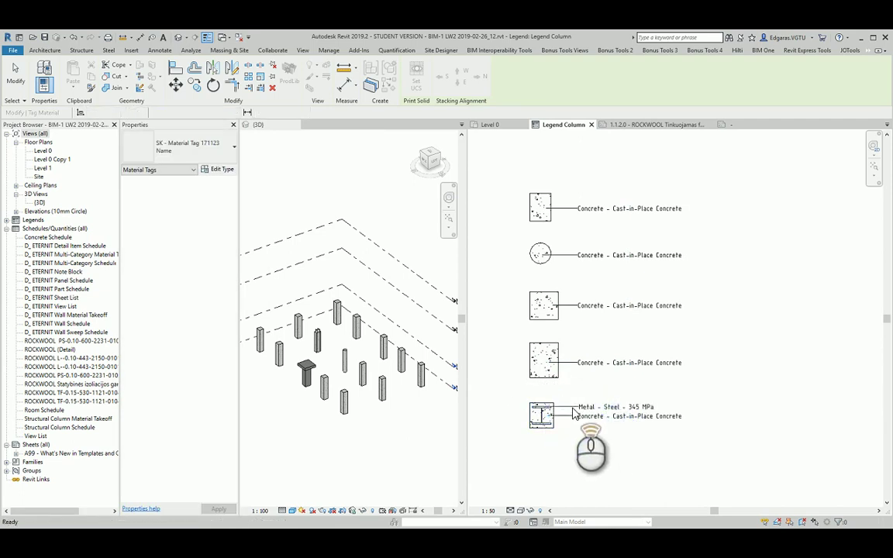
{"action": "key", "text": "Escape"}
{"action": "scroll", "coordinate": [523, 419], "scroll_direction": "up", "scroll_amount": 3}
{"action": "key", "text": "Escape"}
{"action": "scroll", "coordinate": [529, 420], "scroll_direction": "down", "scroll_amount": 1}
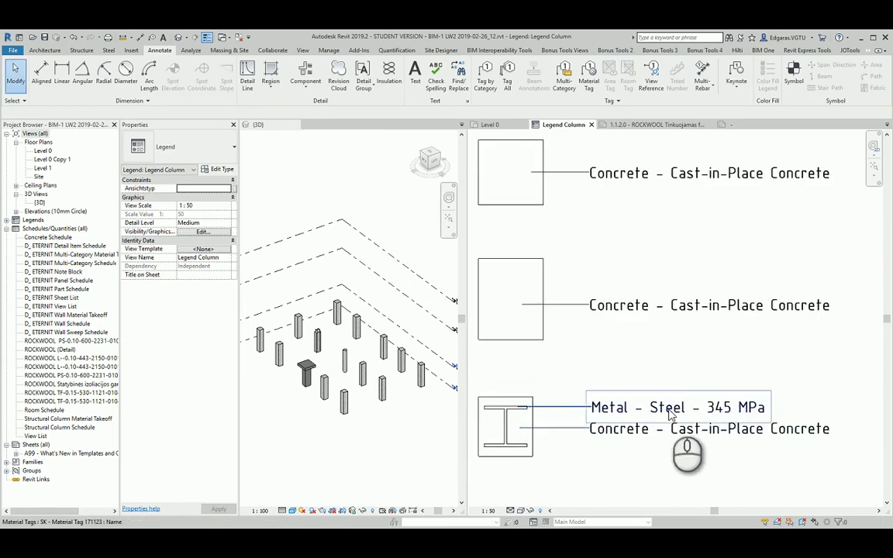
Step: Add a text note reading C1 in the 3.5mm ISOCPEUR style just above the top column of the legend
{"action": "scroll", "coordinate": [670, 441], "scroll_direction": "down", "scroll_amount": 3}
{"action": "middle_click_drag", "start_coordinate": [641, 339], "coordinate": [631, 353]}
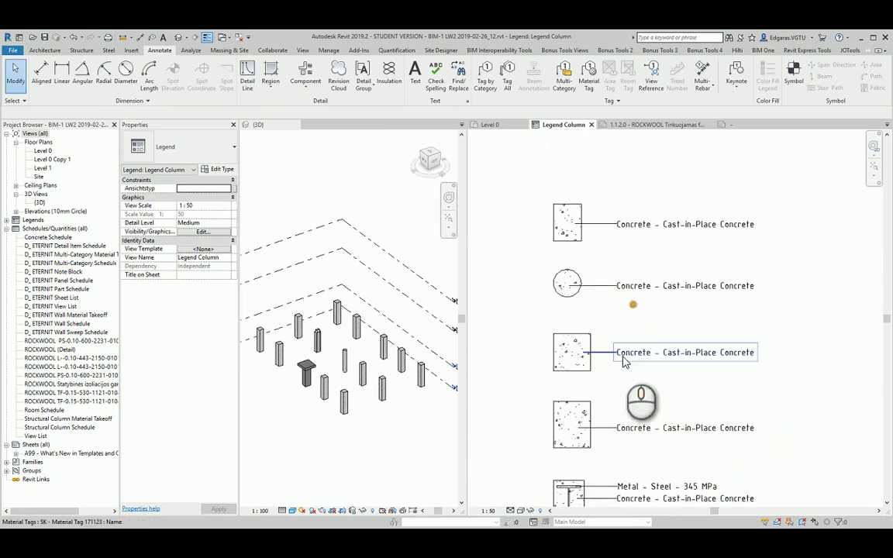
{"action": "scroll", "coordinate": [619, 314], "scroll_direction": "down", "scroll_amount": 1}
{"action": "middle_click_drag", "start_coordinate": [598, 289], "coordinate": [605, 310]}
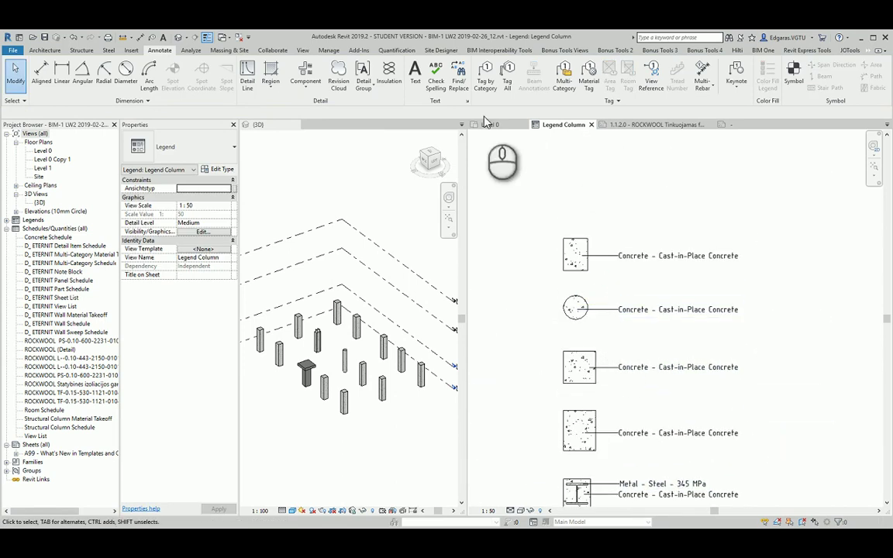
{"action": "left_click", "coordinate": [412, 80]}
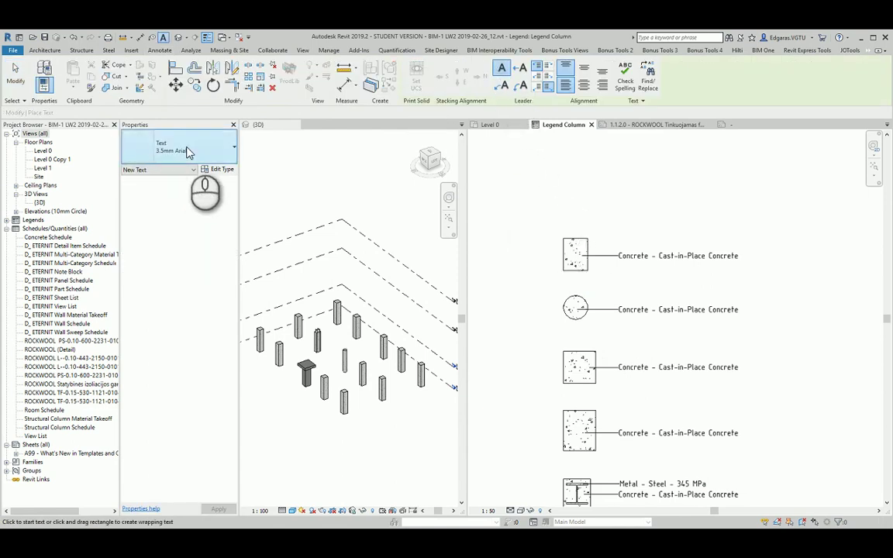
{"action": "left_click", "coordinate": [170, 152]}
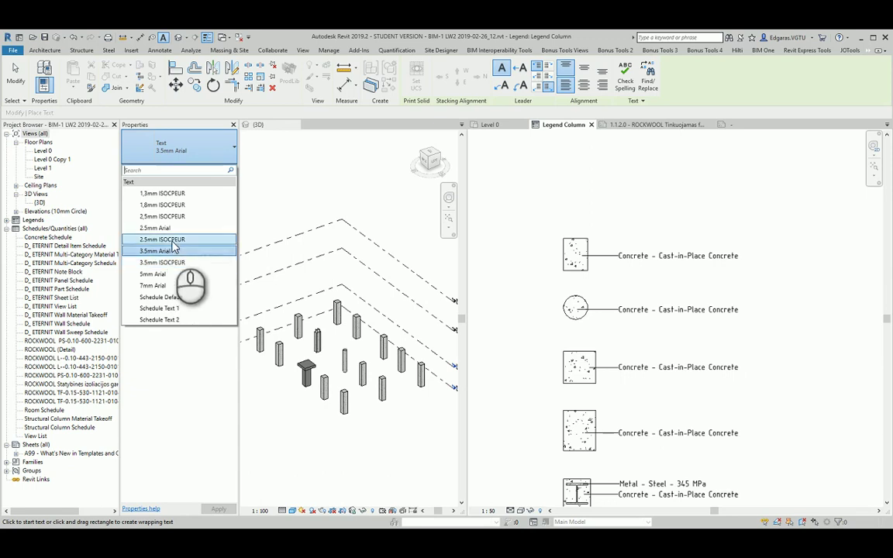
{"action": "left_click", "coordinate": [164, 264]}
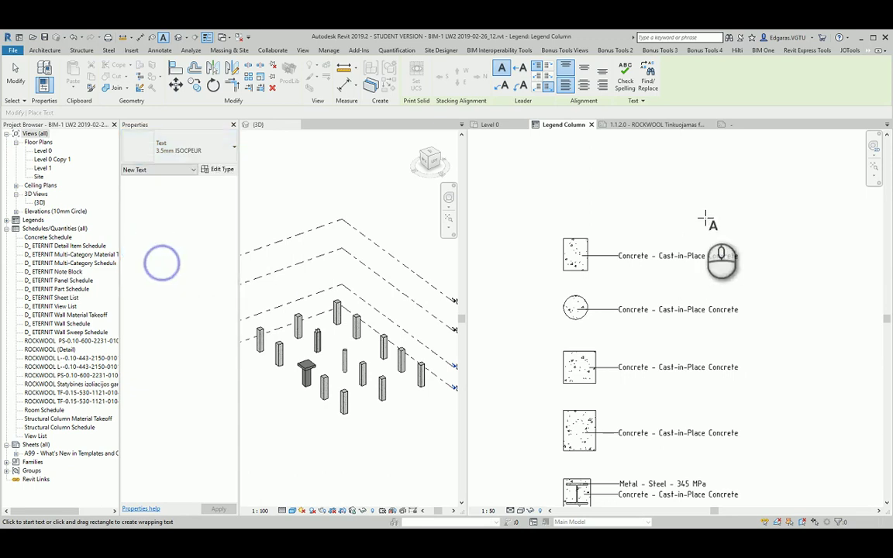
{"action": "left_click", "coordinate": [567, 217]}
{"action": "type", "text": "C1"}
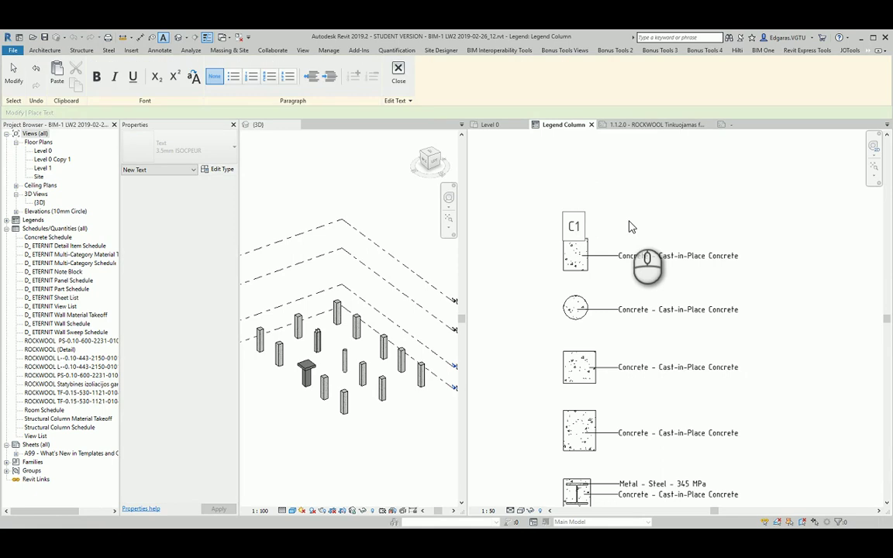
{"action": "left_click", "coordinate": [629, 221]}
{"action": "key", "text": "Escape"}
Step: Move the C1 note to the left of the top column, level with its material tag
{"action": "scroll", "coordinate": [620, 193], "scroll_direction": "down", "scroll_amount": 2}
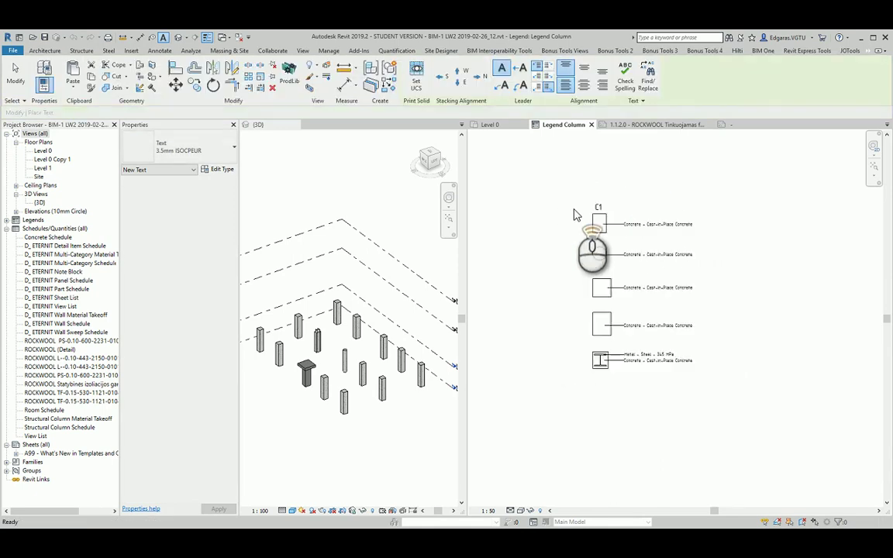
{"action": "scroll", "coordinate": [575, 209], "scroll_direction": "up", "scroll_amount": 2}
{"action": "left_click_drag", "start_coordinate": [616, 205], "coordinate": [558, 233]}
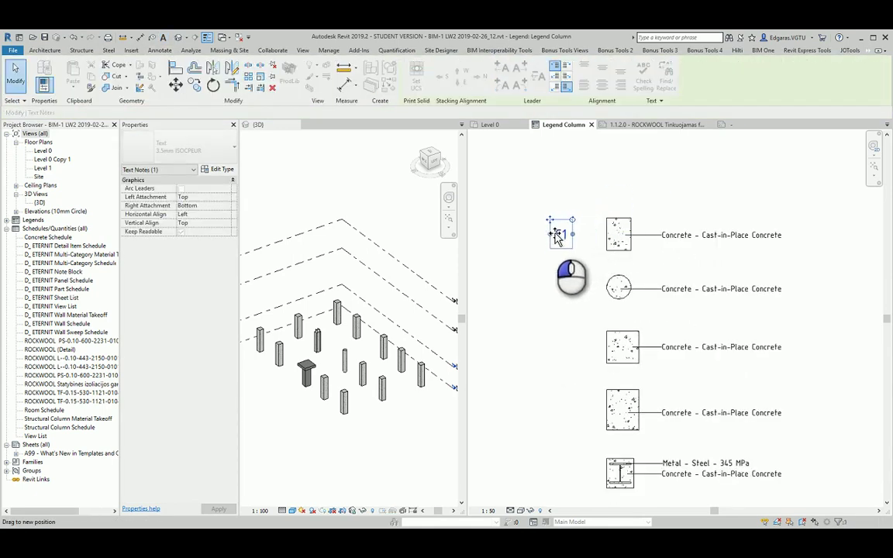
{"action": "left_click", "coordinate": [573, 262]}
{"action": "left_click", "coordinate": [612, 254]}
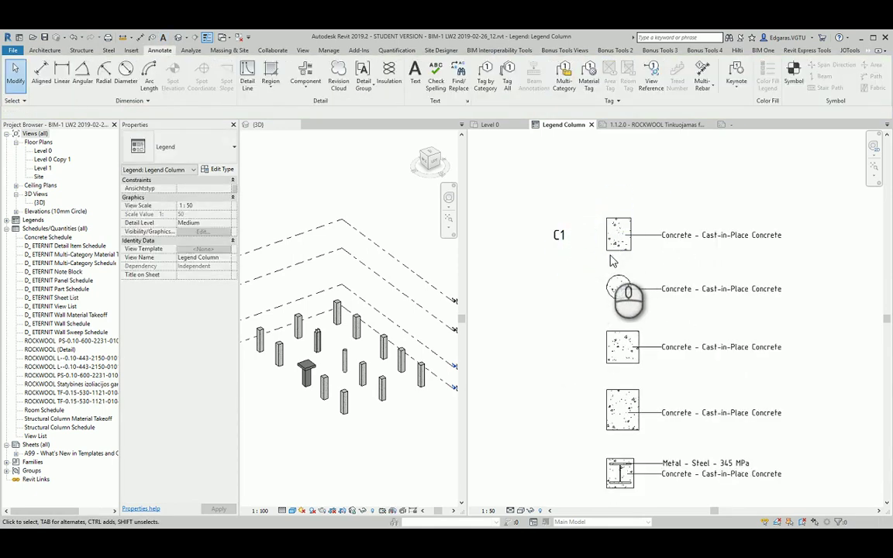
Step: Dock the Legend Column view with the 3D view so that it sits beside the Level 0 floor plan
{"action": "left_click", "coordinate": [345, 403]}
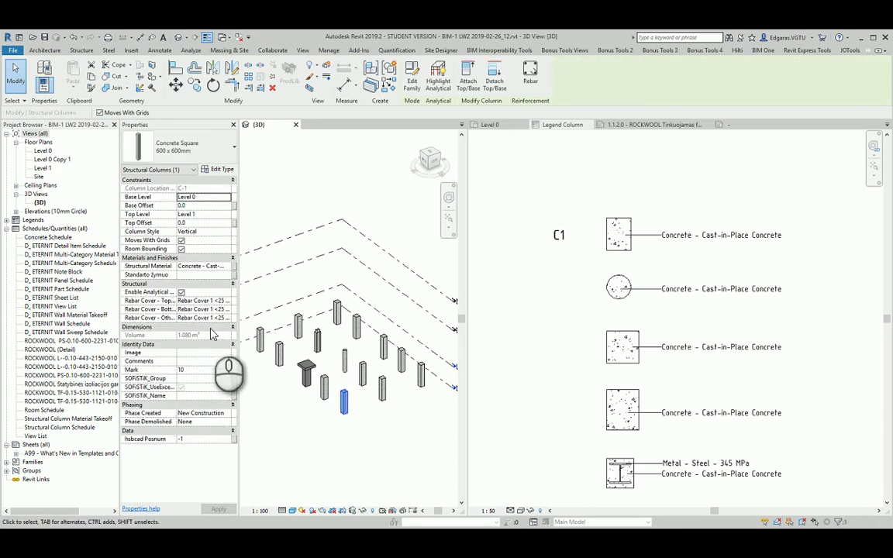
{"action": "left_click", "coordinate": [373, 409]}
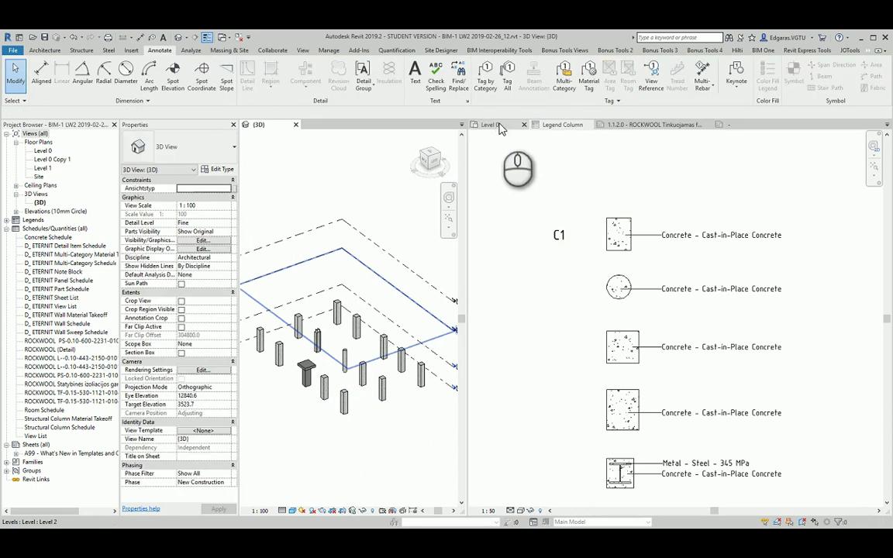
{"action": "left_click", "coordinate": [563, 125]}
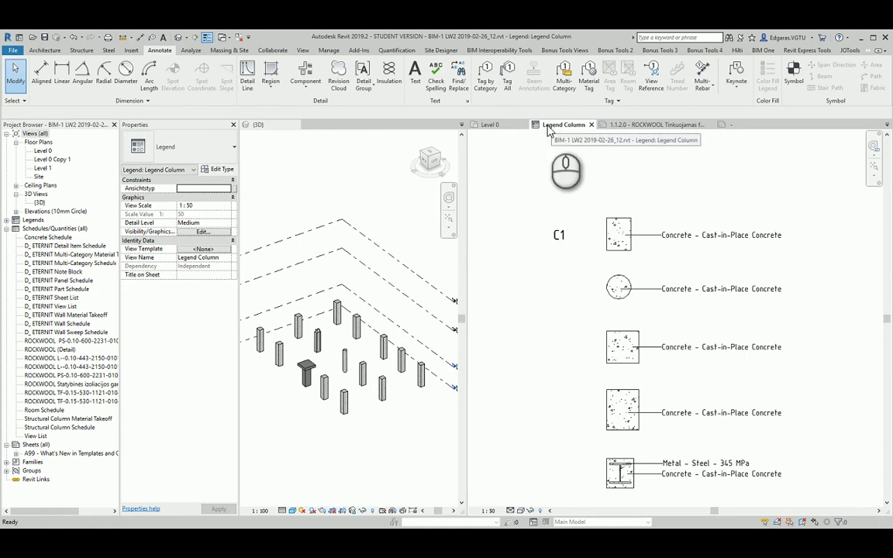
{"action": "left_click_drag", "start_coordinate": [548, 126], "coordinate": [363, 126]}
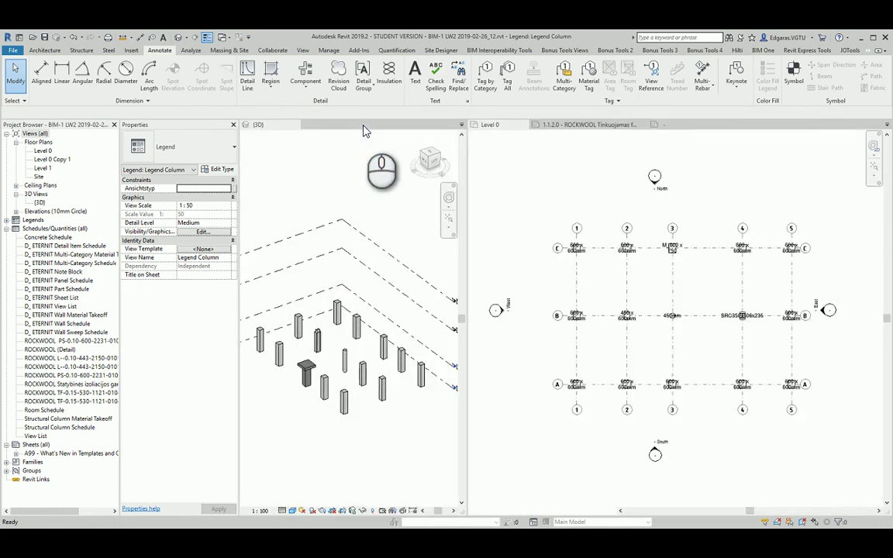
{"action": "left_click", "coordinate": [645, 298]}
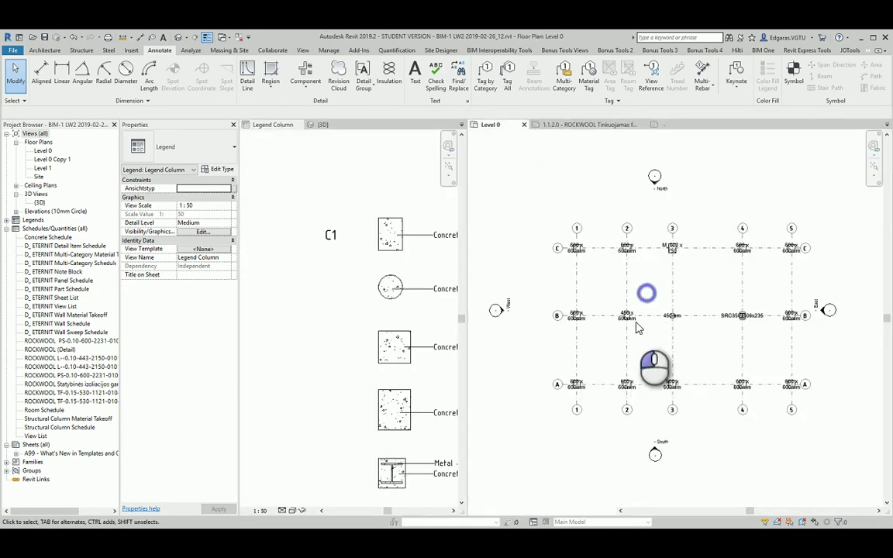
Step: Check the type mark in the type properties of the 600 x 600mm square column at grid B-1 on Level 0
{"action": "left_click", "coordinate": [584, 326]}
{"action": "left_click", "coordinate": [186, 148]}
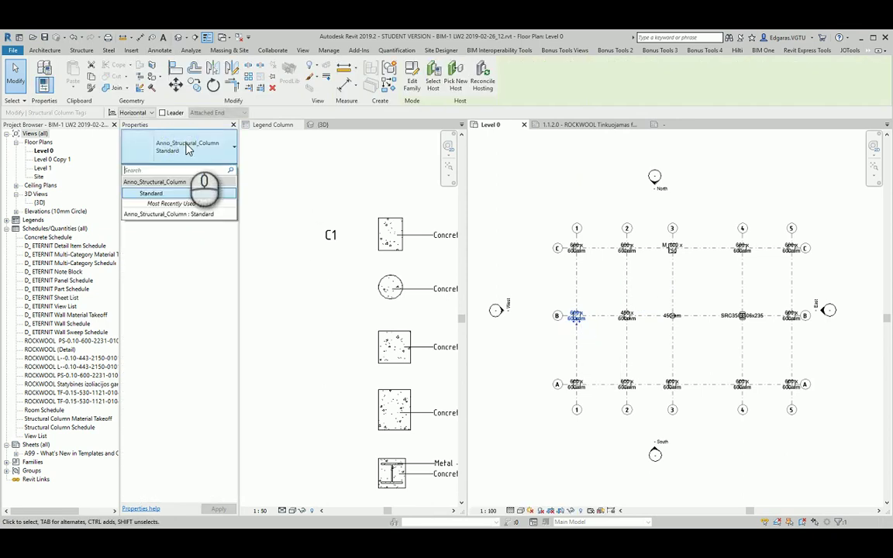
{"action": "left_click", "coordinate": [603, 355]}
{"action": "scroll", "coordinate": [582, 309], "scroll_direction": "up", "scroll_amount": 5}
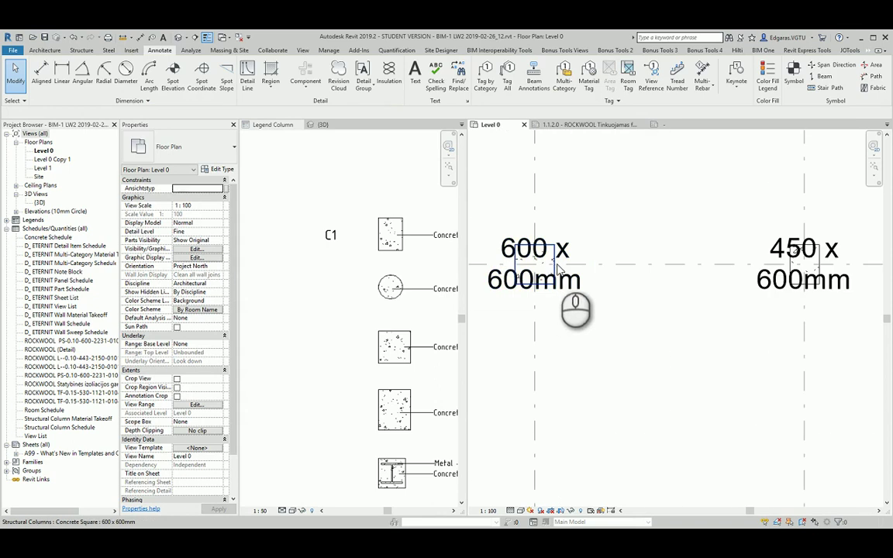
{"action": "left_click", "coordinate": [547, 265]}
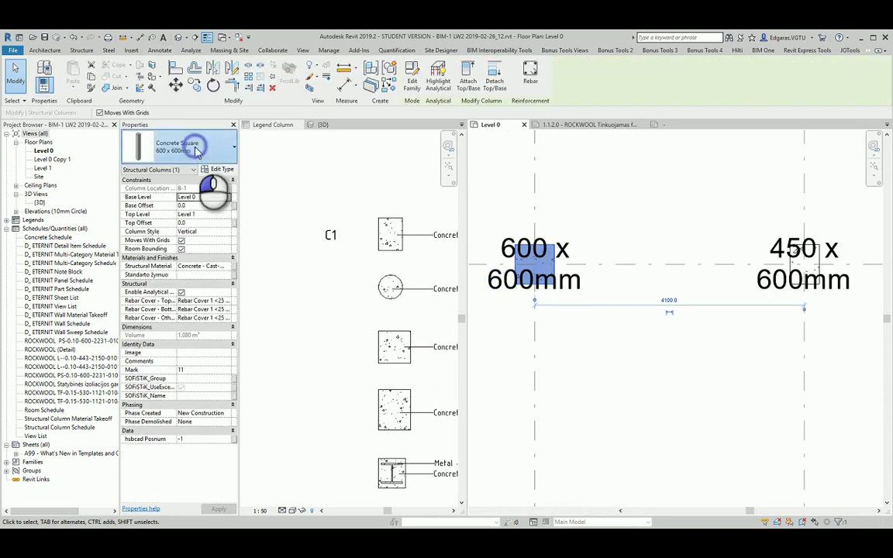
{"action": "left_click", "coordinate": [193, 149]}
{"action": "left_click", "coordinate": [197, 147]}
{"action": "left_click", "coordinate": [217, 169]}
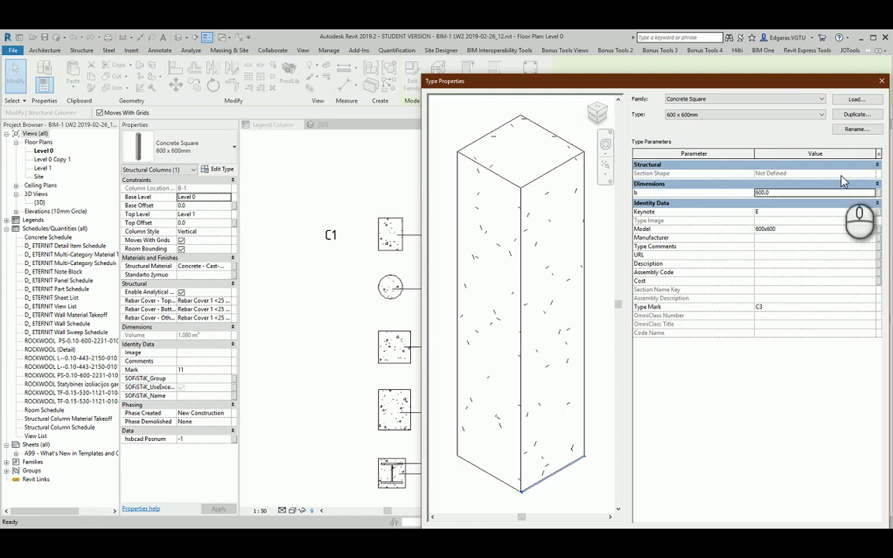
{"action": "left_click", "coordinate": [882, 81]}
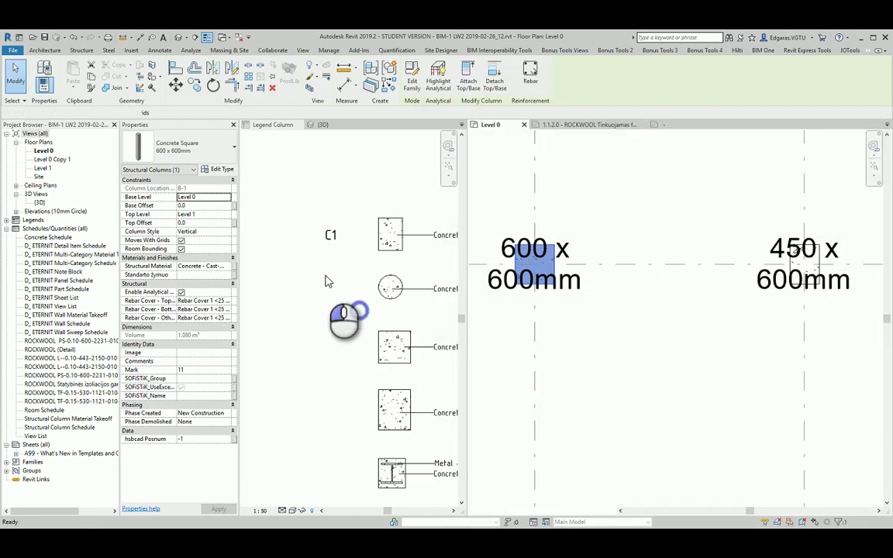
Step: Copy the C1 note about 2100 mm straight down beside the square column and change the copy to C3
{"action": "left_click", "coordinate": [301, 232]}
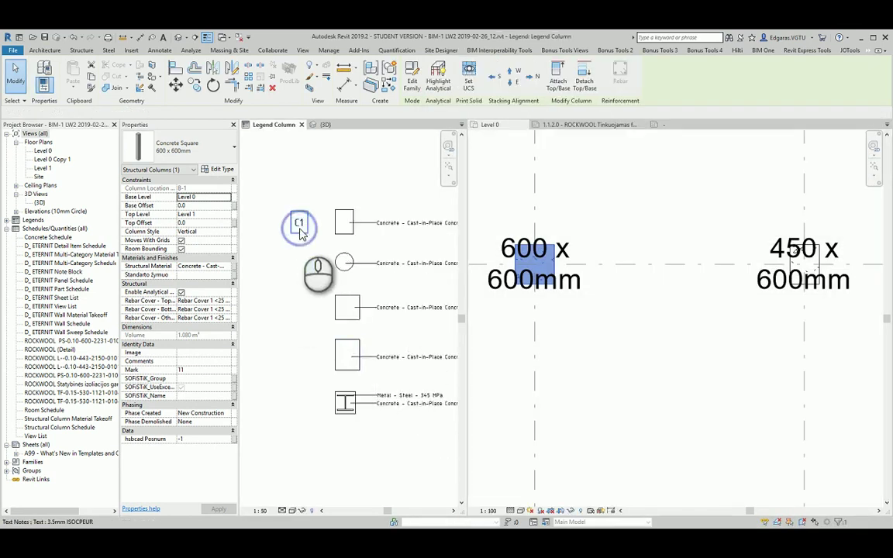
{"action": "key", "text": "c"}
{"action": "key", "text": "c"}
{"action": "left_click", "coordinate": [300, 227]}
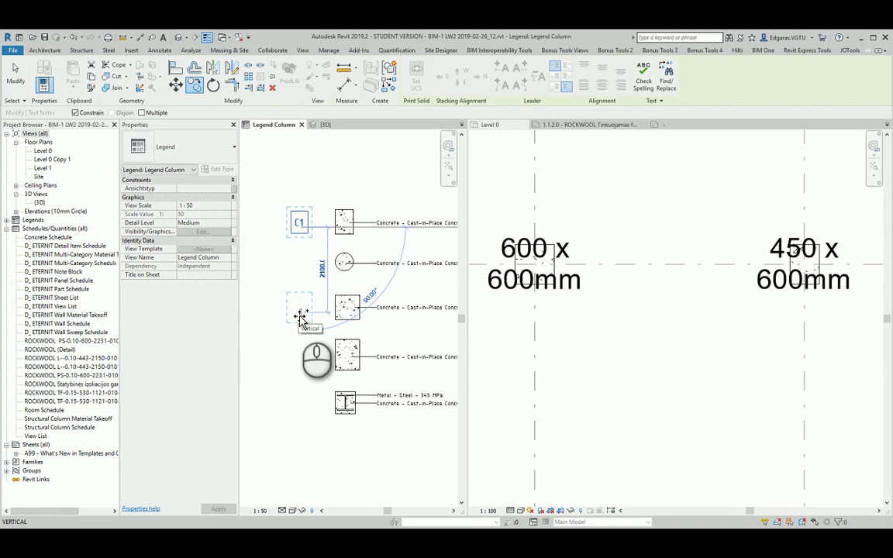
{"action": "left_click", "coordinate": [301, 316]}
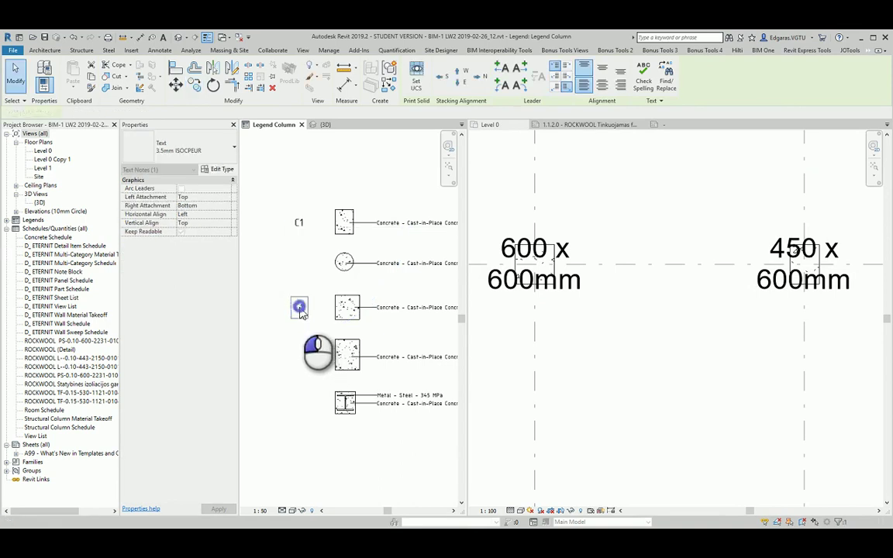
{"action": "double_click", "coordinate": [301, 309]}
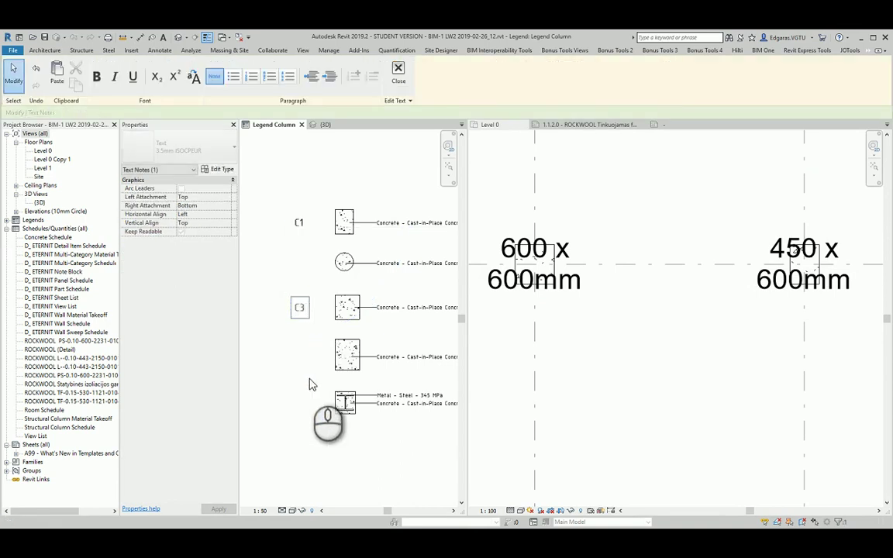
{"action": "left_click", "coordinate": [309, 385]}
Step: Check the type mark in the type properties of the 450mm round column at grid B-3 on Level 0
{"action": "left_click", "coordinate": [565, 364]}
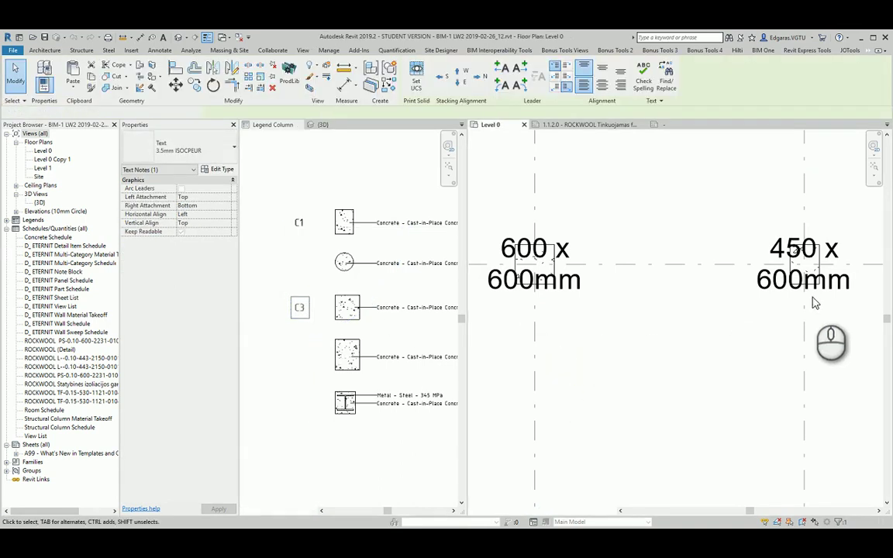
{"action": "scroll", "coordinate": [814, 302], "scroll_direction": "down", "scroll_amount": 3}
{"action": "scroll", "coordinate": [721, 310], "scroll_direction": "up", "scroll_amount": 2}
{"action": "left_click", "coordinate": [806, 326]}
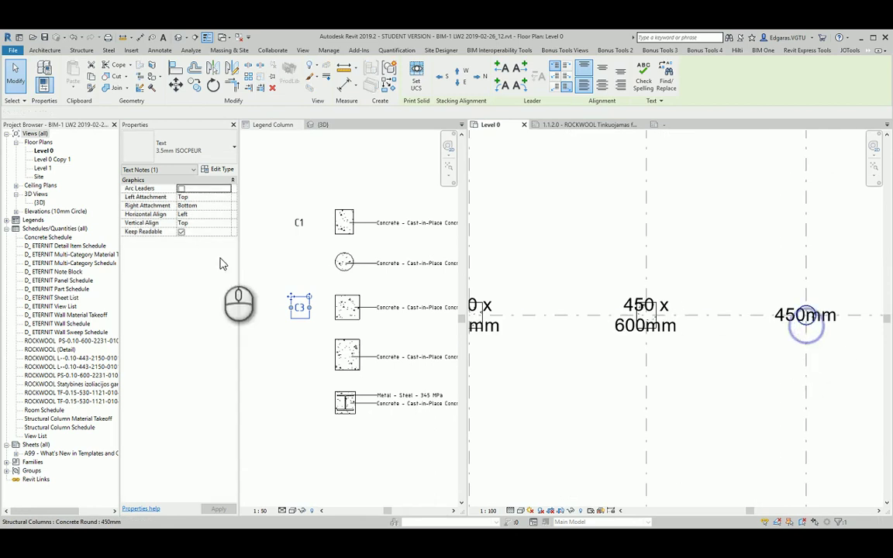
{"action": "left_click", "coordinate": [220, 169]}
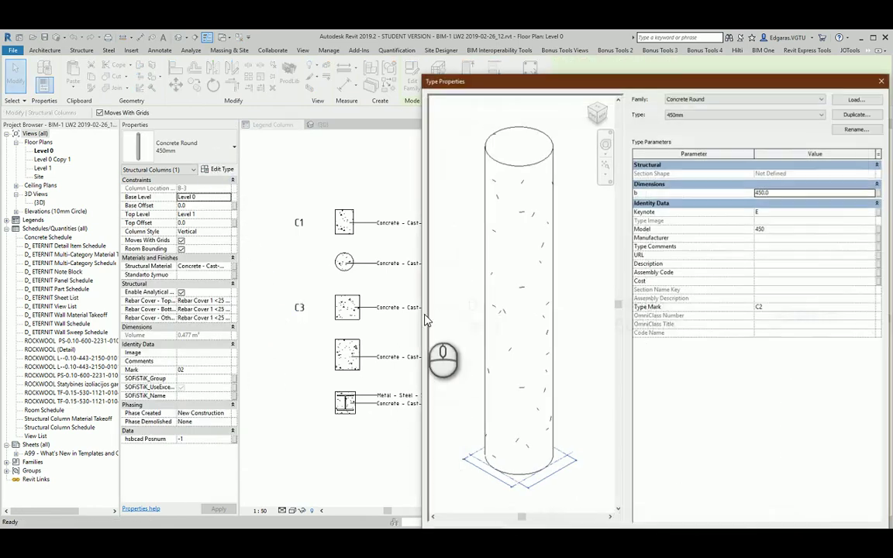
{"action": "left_click", "coordinate": [883, 82]}
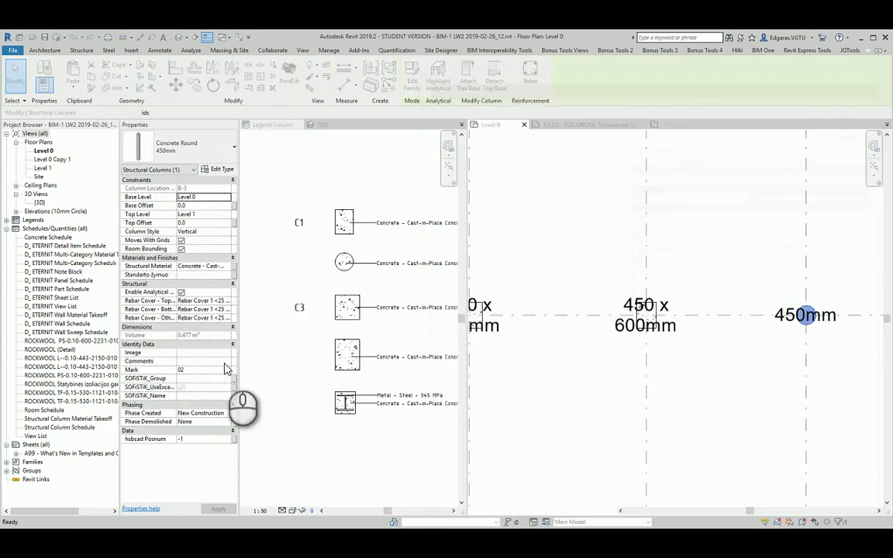
Step: Copy the C3 note straight up beside the round column and change the copy to C2
{"action": "left_click", "coordinate": [296, 313]}
{"action": "left_click", "coordinate": [299, 307]}
{"action": "key", "text": "c"}
{"action": "key", "text": "o"}
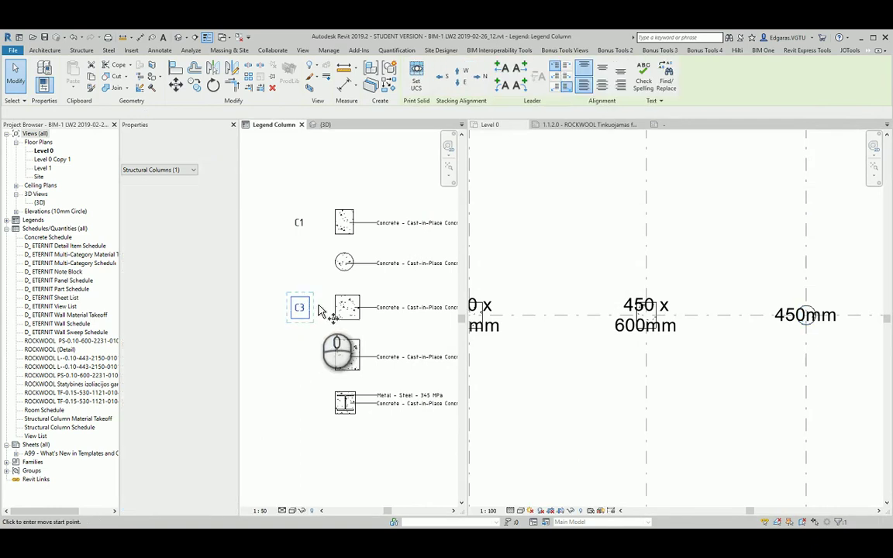
{"action": "left_click", "coordinate": [319, 305]}
{"action": "left_click", "coordinate": [318, 262]}
{"action": "left_click_drag", "start_coordinate": [308, 285], "coordinate": [302, 265]}
{"action": "double_click", "coordinate": [299, 264]}
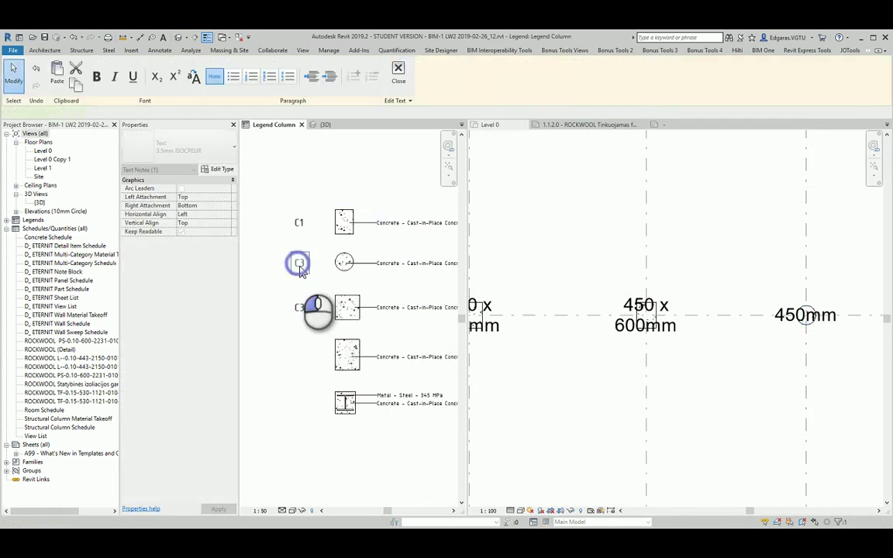
{"action": "left_click", "coordinate": [295, 372]}
Step: Copy the C3 note about 1200 mm down beside the drop-cap column, and that copy about 1100 mm down beside the composite column
{"action": "left_click", "coordinate": [294, 308]}
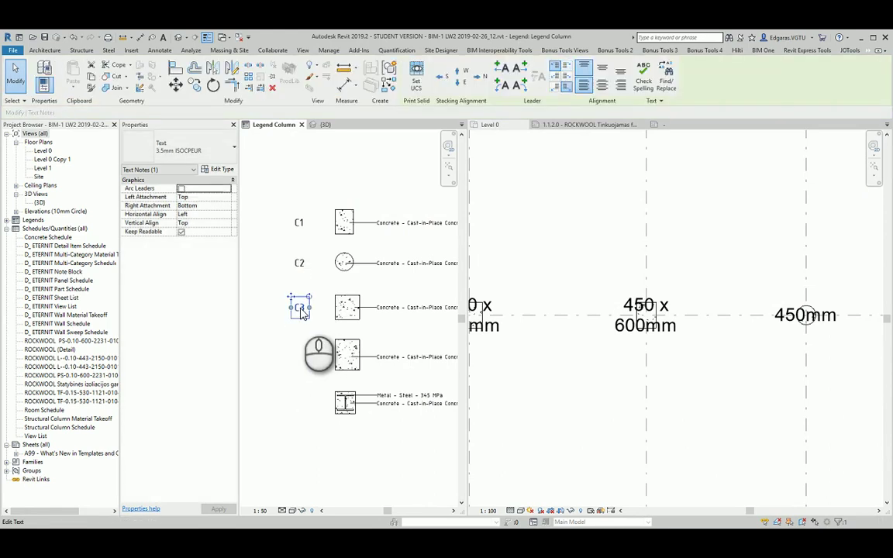
{"action": "key", "text": "c"}
{"action": "key", "text": "o"}
{"action": "left_click", "coordinate": [320, 309]}
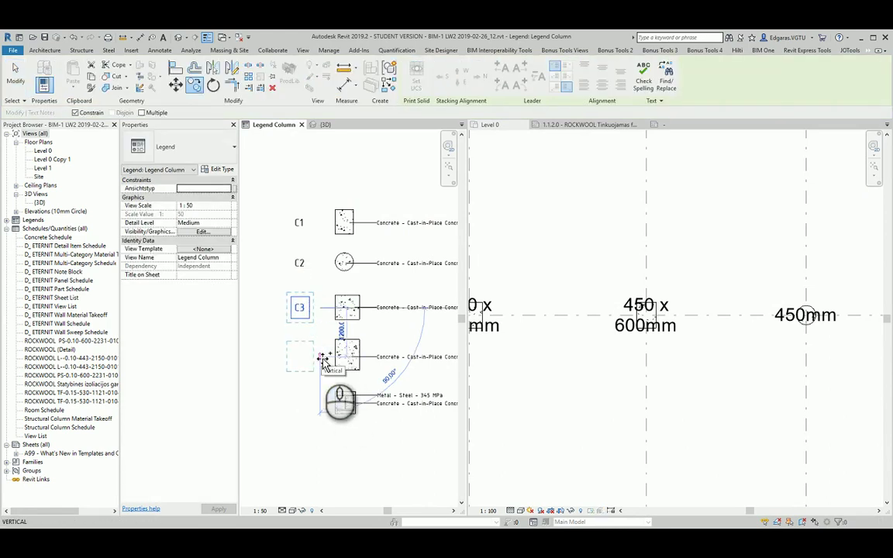
{"action": "left_click", "coordinate": [320, 357]}
{"action": "key", "text": "c"}
{"action": "key", "text": "o"}
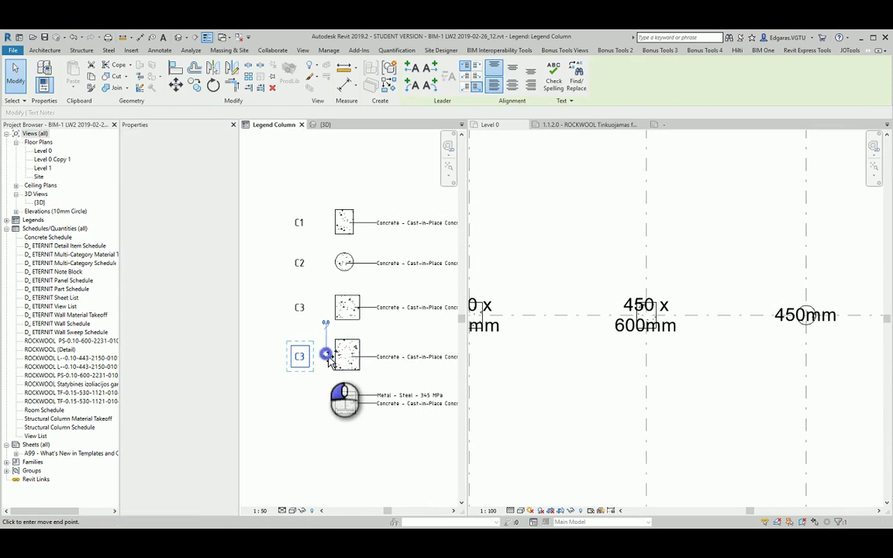
{"action": "left_click", "coordinate": [326, 359]}
{"action": "left_click", "coordinate": [332, 403]}
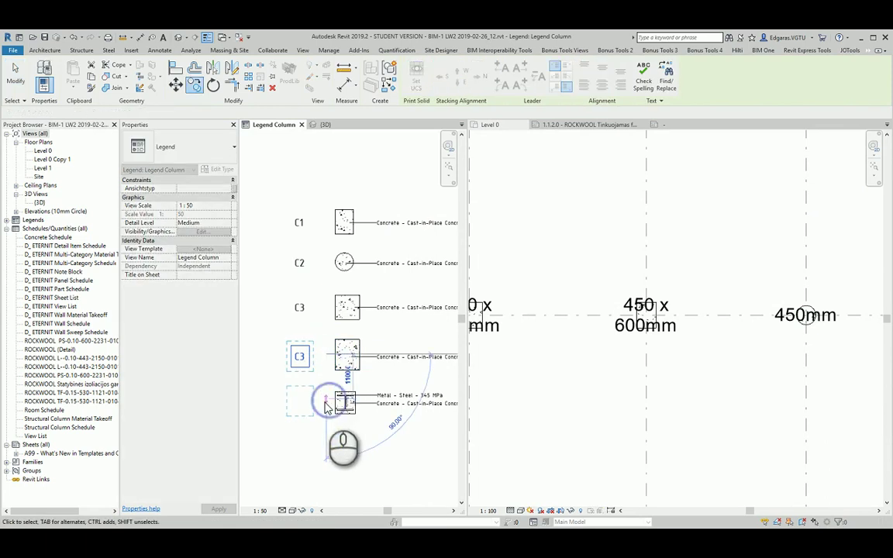
Step: Change the note beside the drop-cap column to C4 and the note beside the composite column to C5
{"action": "left_click", "coordinate": [301, 358]}
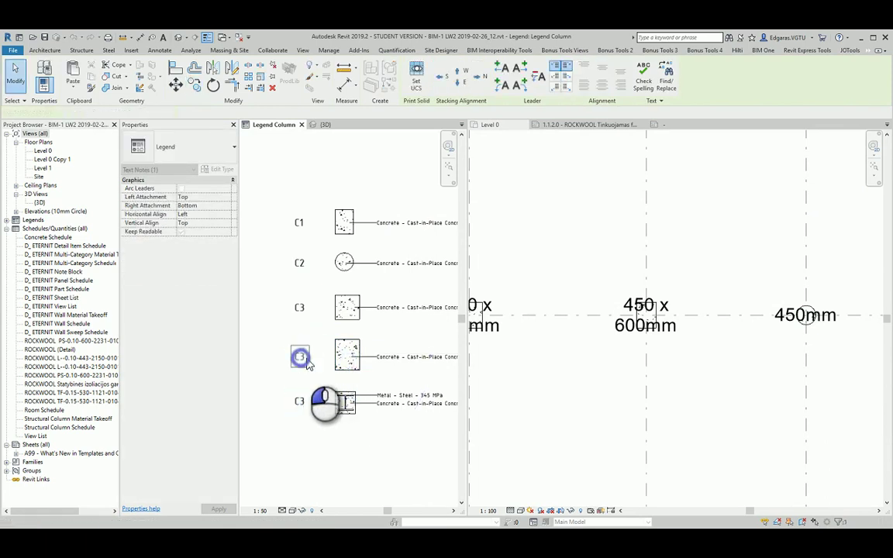
{"action": "double_click", "coordinate": [303, 361]}
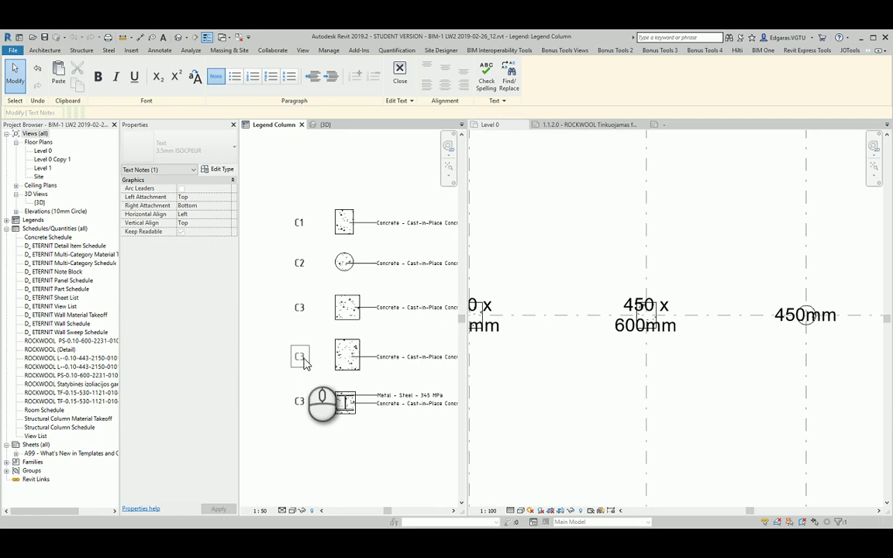
{"action": "left_click", "coordinate": [300, 404]}
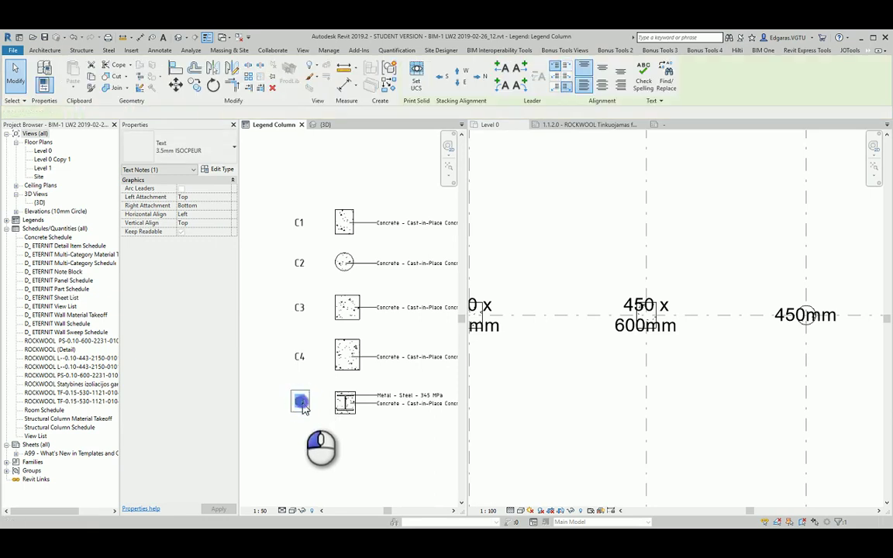
{"action": "double_click", "coordinate": [302, 403]}
{"action": "type", "text": "C5"}
{"action": "left_click", "coordinate": [328, 439]}
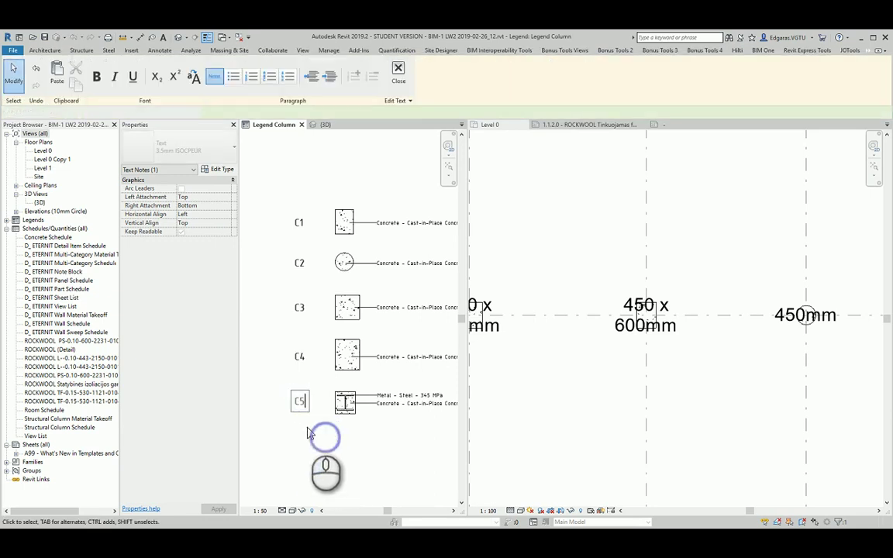
{"action": "scroll", "coordinate": [304, 427], "scroll_direction": "down", "scroll_amount": 3}
{"action": "scroll", "coordinate": [313, 400], "scroll_direction": "up", "scroll_amount": 3}
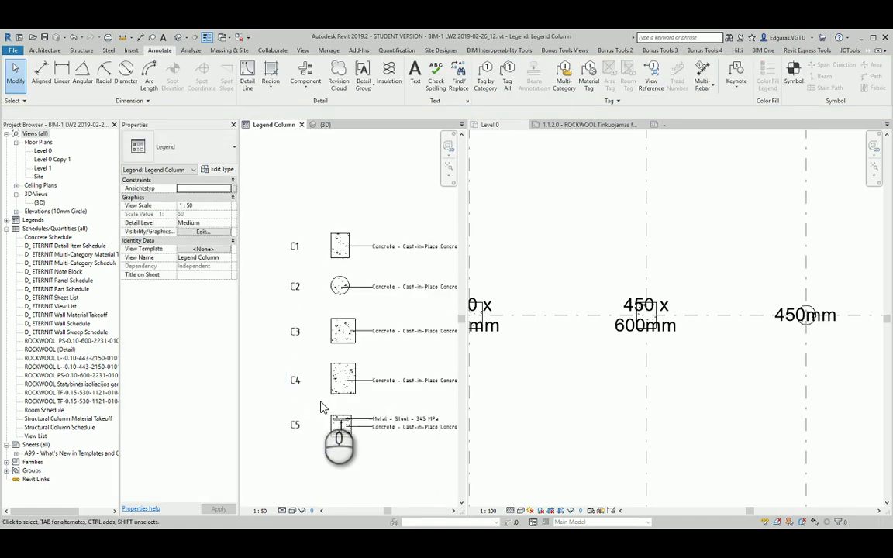
{"action": "scroll", "coordinate": [325, 258], "scroll_direction": "up", "scroll_amount": 1}
{"action": "key", "text": "d"}
{"action": "key", "text": "i"}
{"action": "left_click", "coordinate": [343, 257]}
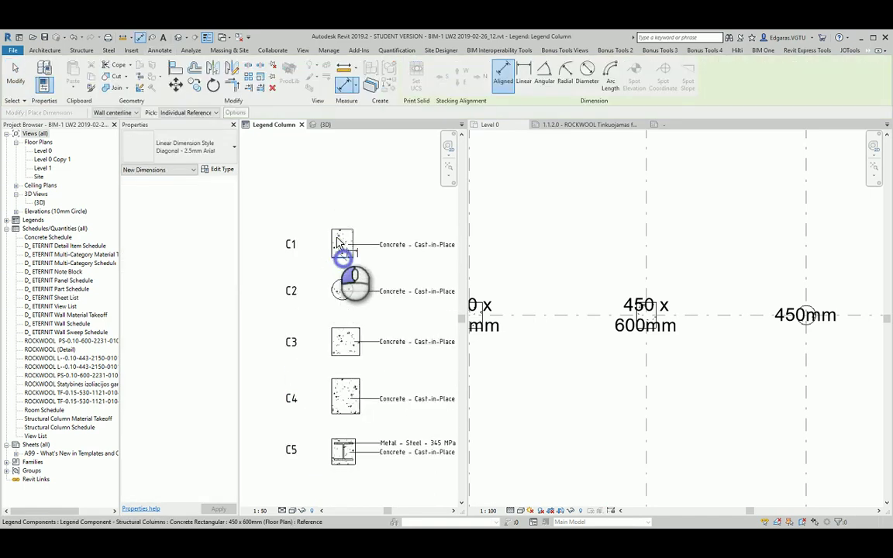
{"action": "left_click", "coordinate": [341, 228]}
{"action": "scroll", "coordinate": [321, 253], "scroll_direction": "up", "scroll_amount": 1}
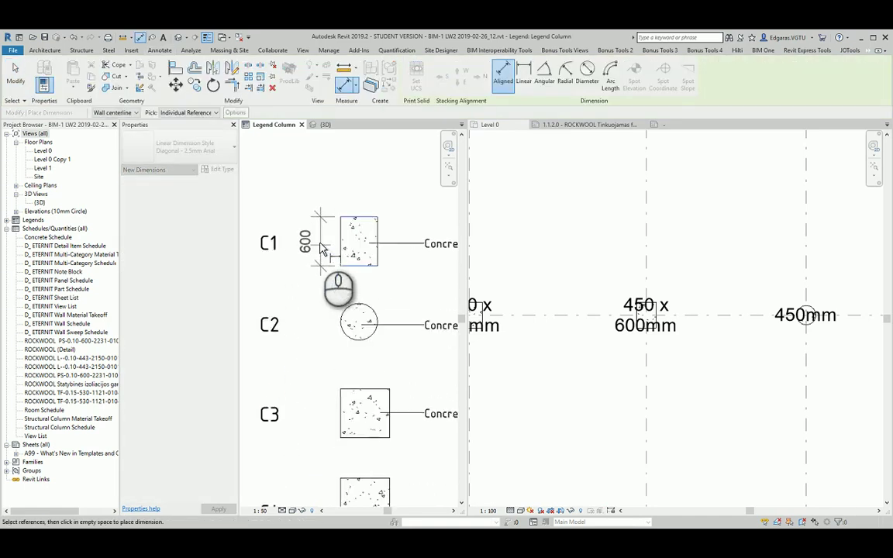
{"action": "scroll", "coordinate": [321, 248], "scroll_direction": "down", "scroll_amount": 2}
{"action": "key", "text": "Escape"}
{"action": "key", "text": "Escape"}
{"action": "left_click", "coordinate": [182, 143]}
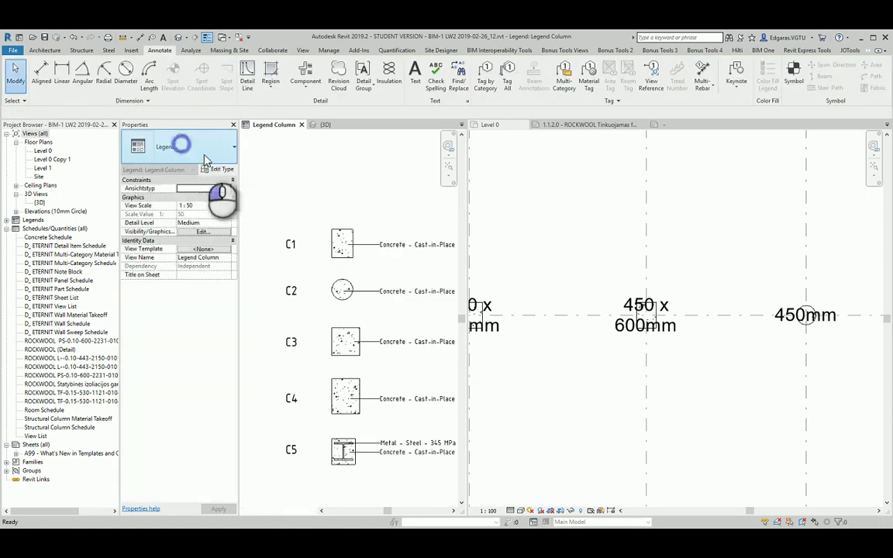
{"action": "left_click", "coordinate": [337, 198]}
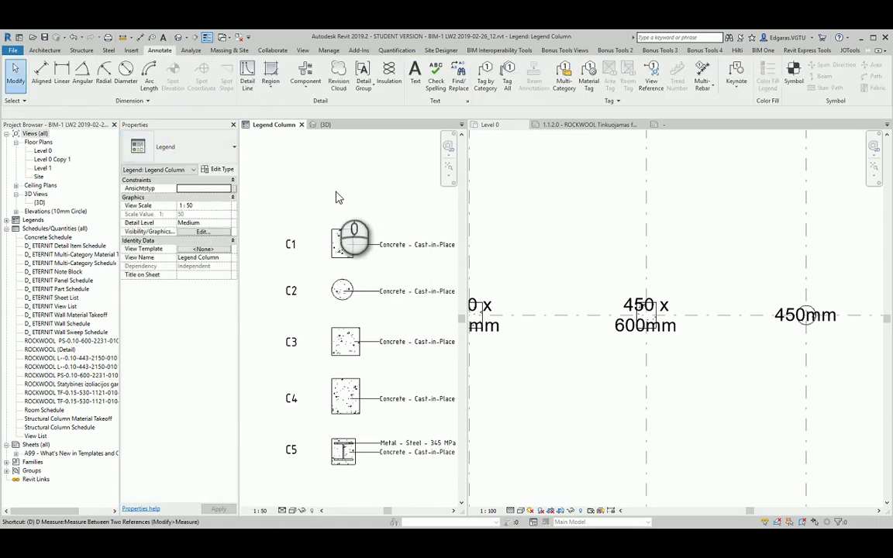
Step: Dimension the height and width of the C1 column with aligned dimensions in the Diagonal - 2.5mm ISOCPEUR style
{"action": "key", "text": "d"}
{"action": "key", "text": "i"}
{"action": "left_click", "coordinate": [203, 154]}
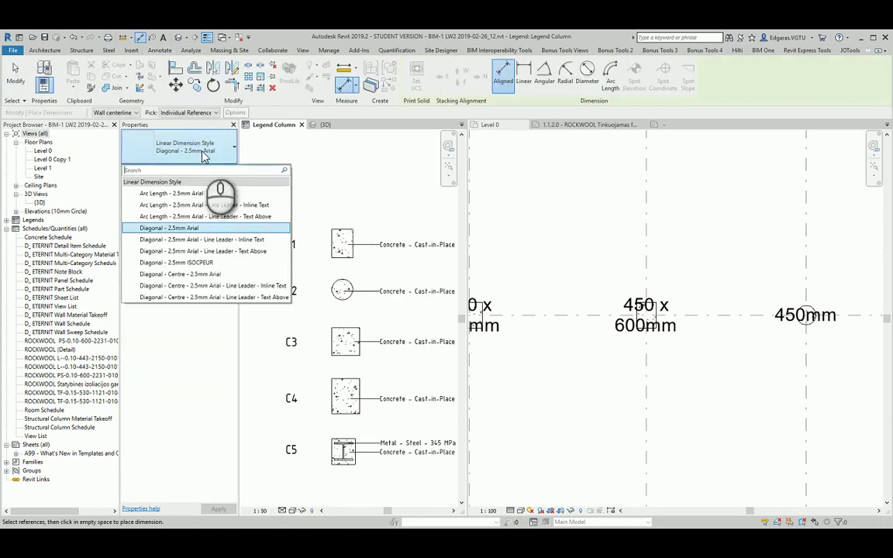
{"action": "left_click", "coordinate": [204, 265]}
{"action": "left_click", "coordinate": [352, 244]}
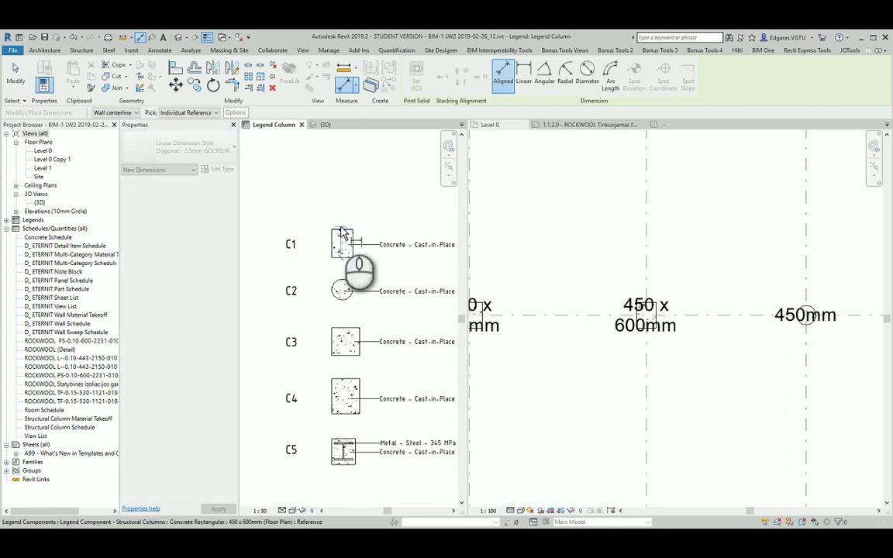
{"action": "left_click", "coordinate": [341, 230]}
{"action": "scroll", "coordinate": [321, 249], "scroll_direction": "up", "scroll_amount": 3}
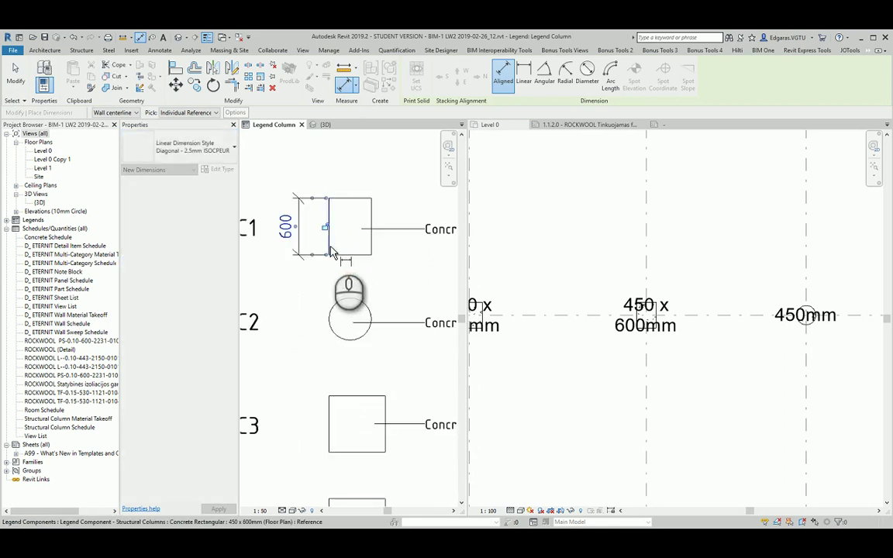
{"action": "left_click", "coordinate": [331, 254]}
{"action": "left_click", "coordinate": [354, 255]}
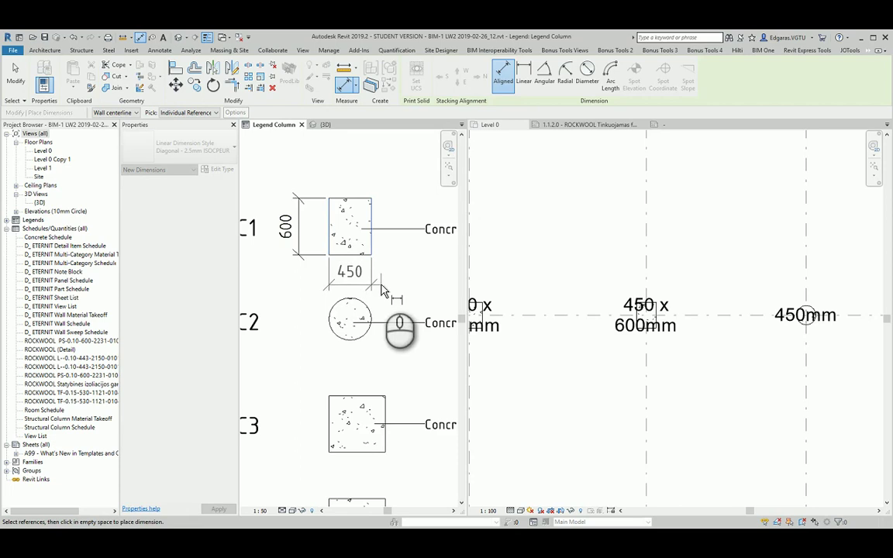
{"action": "left_click", "coordinate": [379, 283]}
{"action": "scroll", "coordinate": [401, 200], "scroll_direction": "down", "scroll_amount": 2}
Step: Add a diameter dimension to the round C2 column, with its text beside the column, and check the available dimension types
{"action": "left_click", "coordinate": [587, 75]}
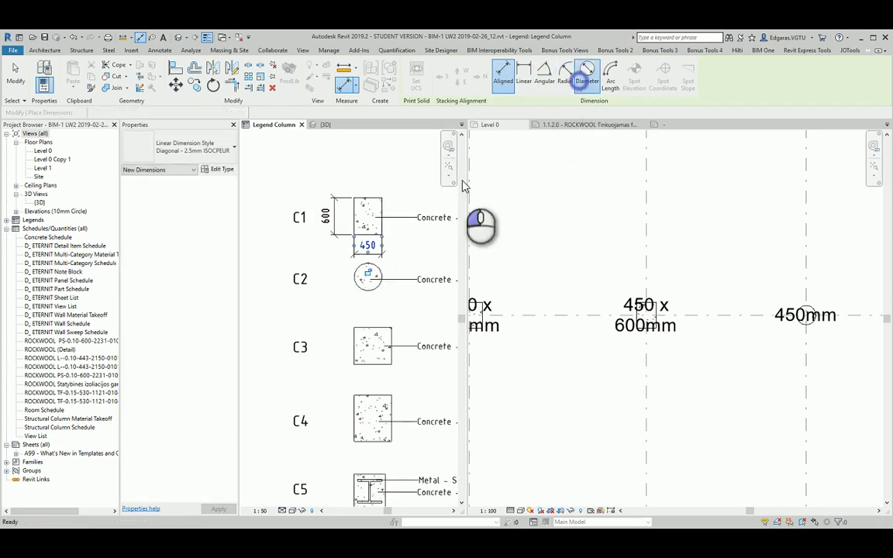
{"action": "left_click", "coordinate": [369, 286]}
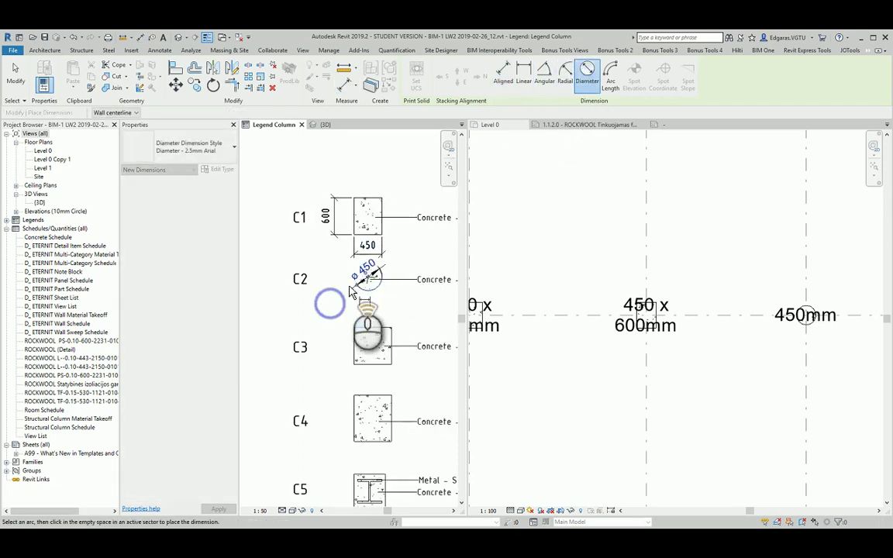
{"action": "scroll", "coordinate": [351, 291], "scroll_direction": "up", "scroll_amount": 3}
{"action": "left_click", "coordinate": [321, 293]}
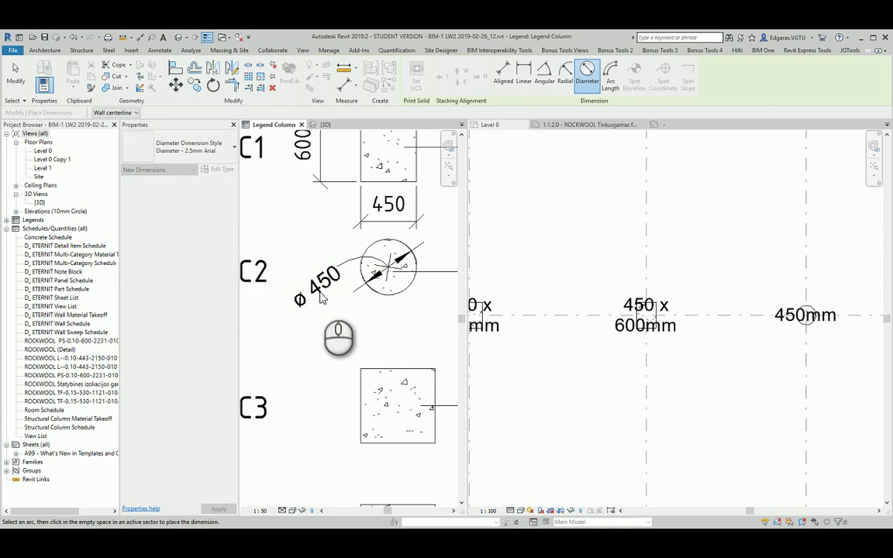
{"action": "key", "text": "Escape"}
{"action": "left_click", "coordinate": [328, 275]}
{"action": "left_click", "coordinate": [198, 146]}
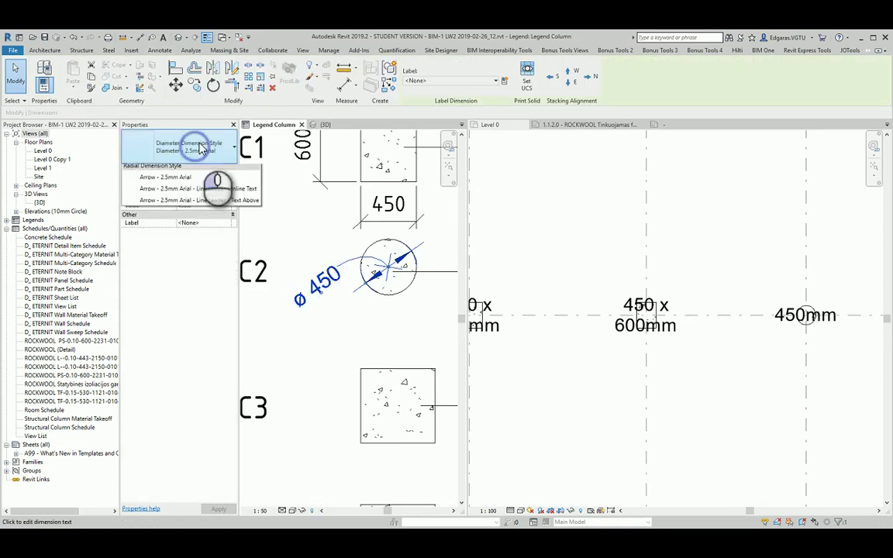
{"action": "left_click", "coordinate": [331, 304]}
{"action": "scroll", "coordinate": [339, 225], "scroll_direction": "down", "scroll_amount": 3}
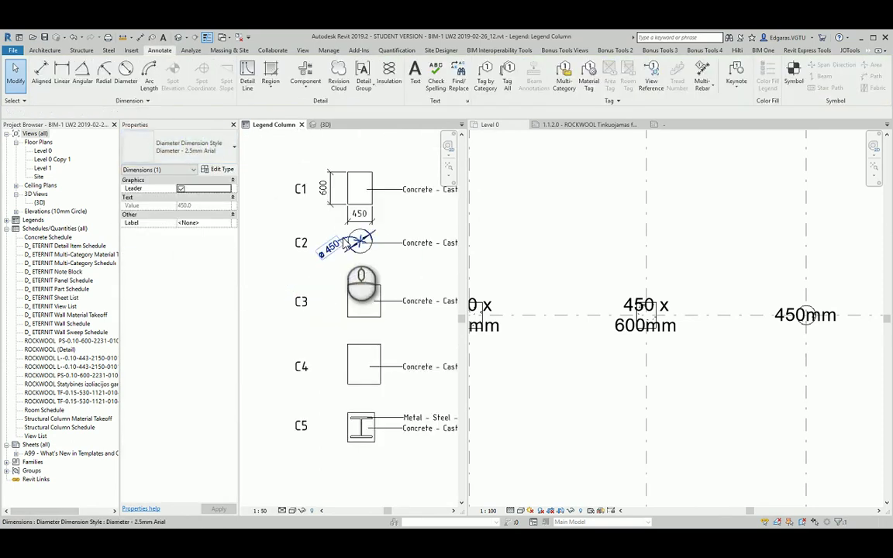
Step: Dimension the height and width of the square C3 column and line up its height dimension with the C1 height dimension
{"action": "left_click", "coordinate": [373, 268]}
{"action": "key", "text": "i"}
{"action": "left_click", "coordinate": [355, 286]}
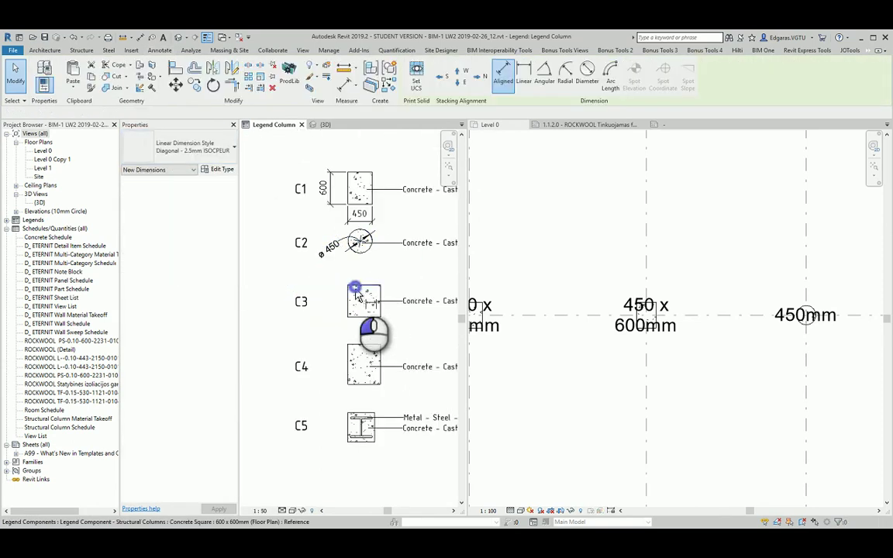
{"action": "left_click", "coordinate": [358, 316]}
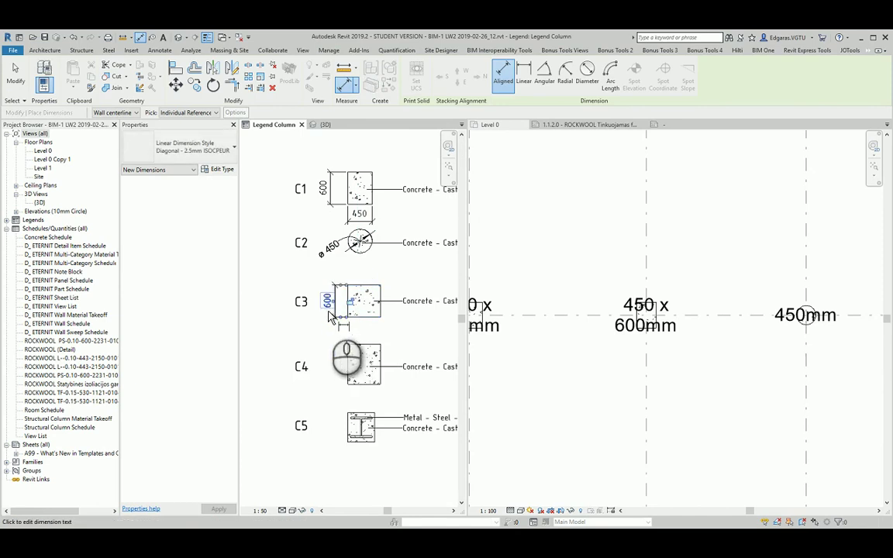
{"action": "scroll", "coordinate": [328, 312], "scroll_direction": "up", "scroll_amount": 3}
{"action": "left_click", "coordinate": [366, 309]}
{"action": "left_click", "coordinate": [436, 319]}
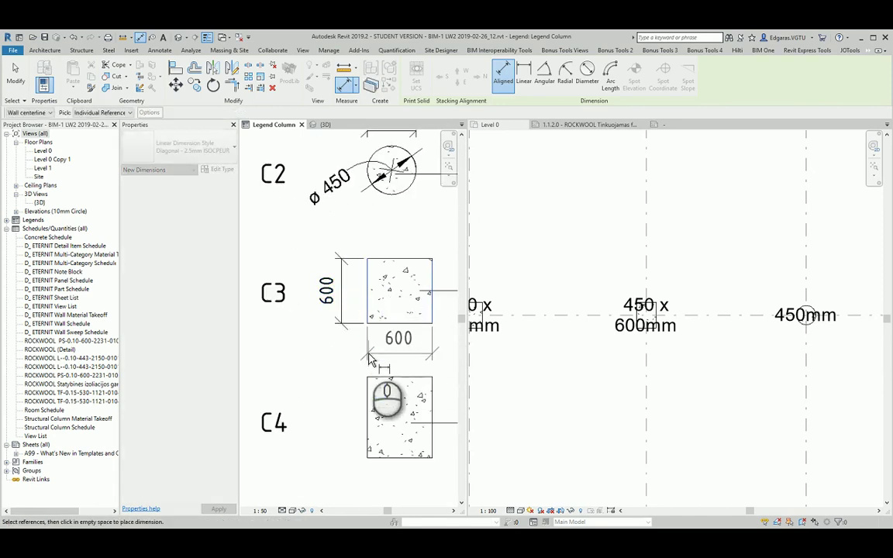
{"action": "left_click", "coordinate": [367, 352]}
{"action": "scroll", "coordinate": [368, 353], "scroll_direction": "down", "scroll_amount": 2}
{"action": "key", "text": "Escape"}
{"action": "key", "text": "Escape"}
{"action": "left_click", "coordinate": [340, 303]}
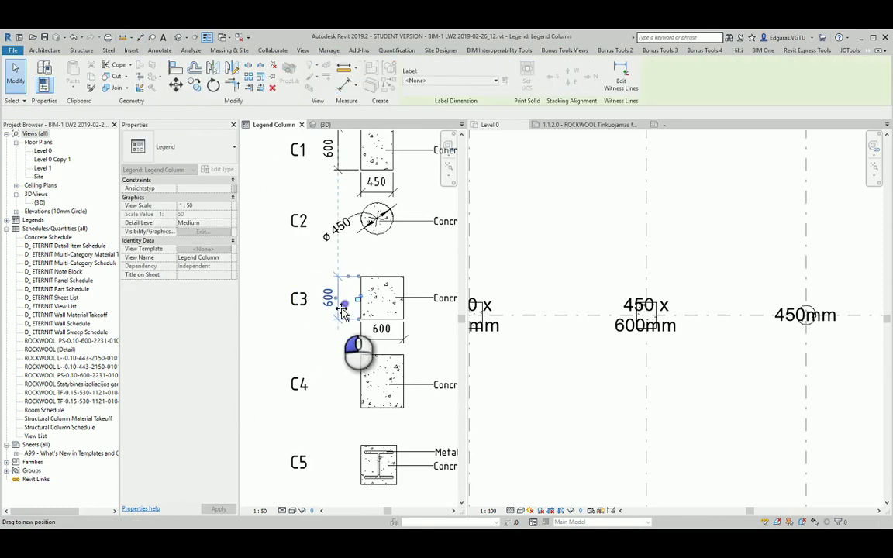
{"action": "left_click", "coordinate": [339, 338]}
Step: Dimension the height and width of the drop-cap C4 column, with the height dimension in line with the C3 one
{"action": "scroll", "coordinate": [328, 261], "scroll_direction": "down", "scroll_amount": 3}
{"action": "scroll", "coordinate": [379, 372], "scroll_direction": "up", "scroll_amount": 3}
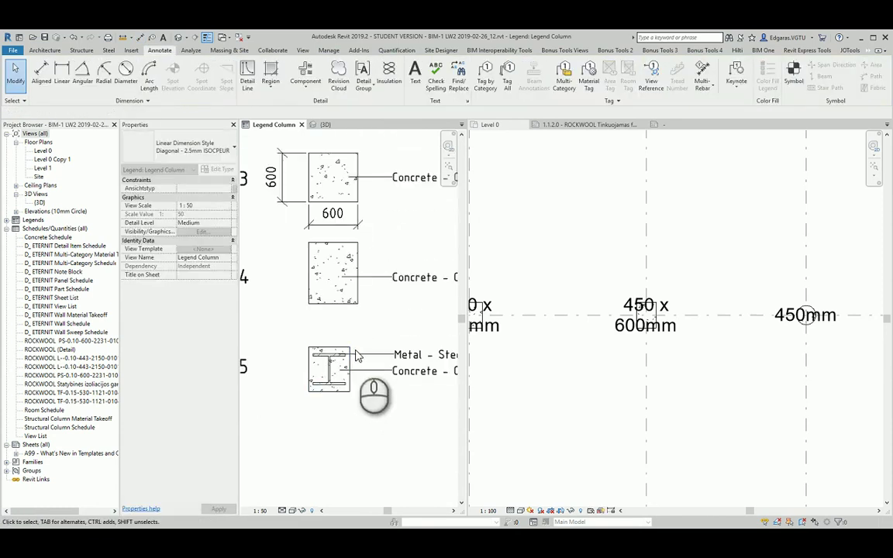
{"action": "key", "text": "d"}
{"action": "key", "text": "i"}
{"action": "left_click", "coordinate": [326, 245]}
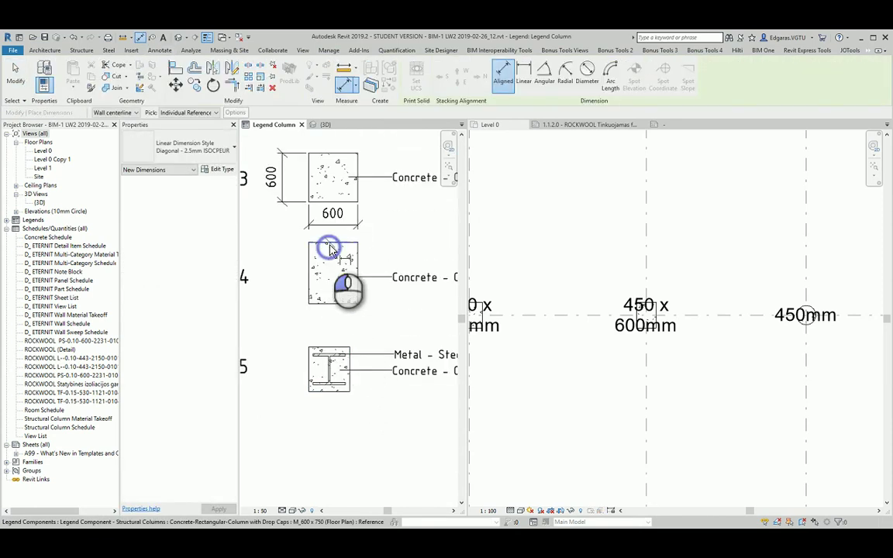
{"action": "left_click", "coordinate": [335, 303]}
{"action": "left_click", "coordinate": [309, 280]}
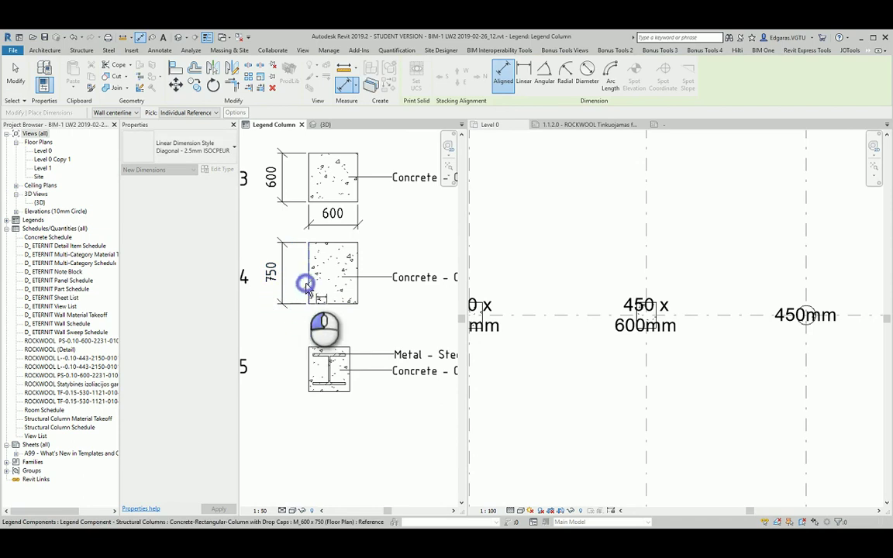
{"action": "left_click", "coordinate": [355, 299]}
{"action": "left_click", "coordinate": [366, 335]}
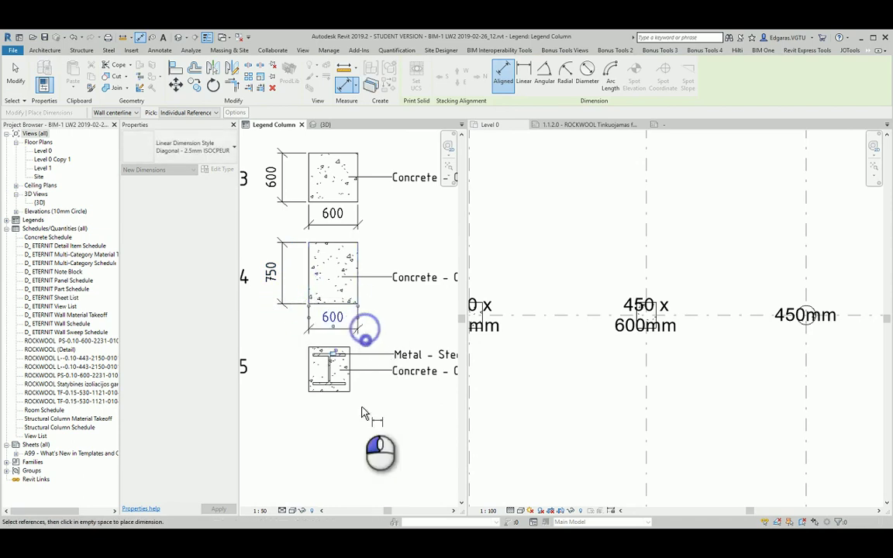
Step: Dimension the height and width of the composite C5 column, with the height dimension in line with those above
{"action": "left_click", "coordinate": [326, 348]}
{"action": "left_click", "coordinate": [335, 392]}
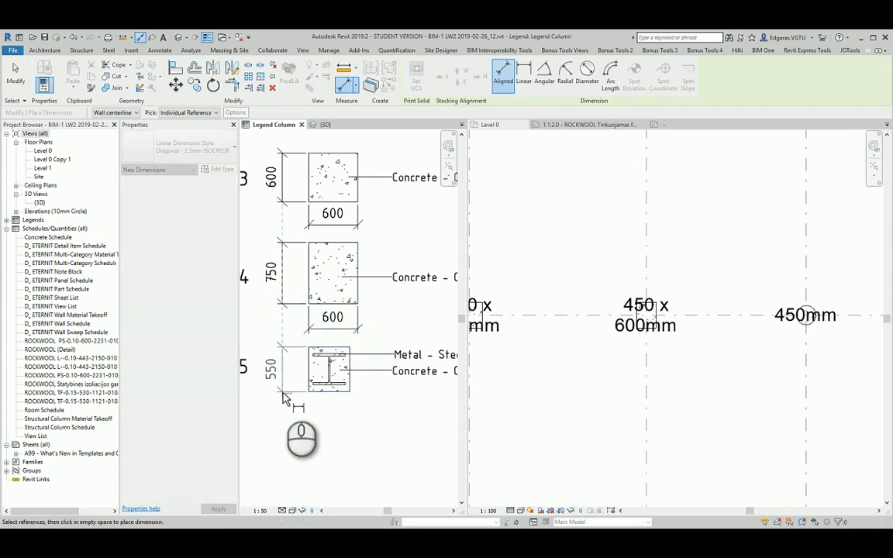
{"action": "left_click", "coordinate": [281, 393]}
{"action": "left_click", "coordinate": [308, 377]}
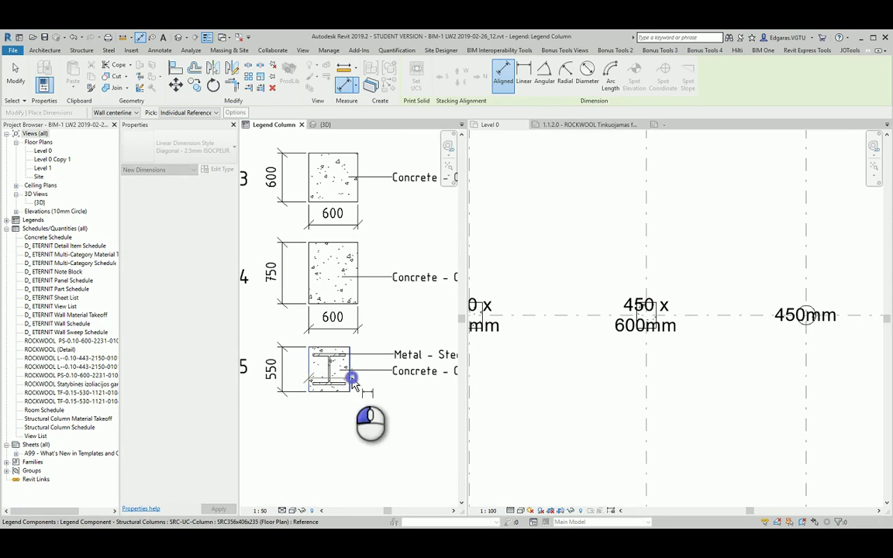
{"action": "left_click", "coordinate": [351, 378]}
{"action": "left_click", "coordinate": [353, 428]}
{"action": "scroll", "coordinate": [310, 349], "scroll_direction": "down", "scroll_amount": 5}
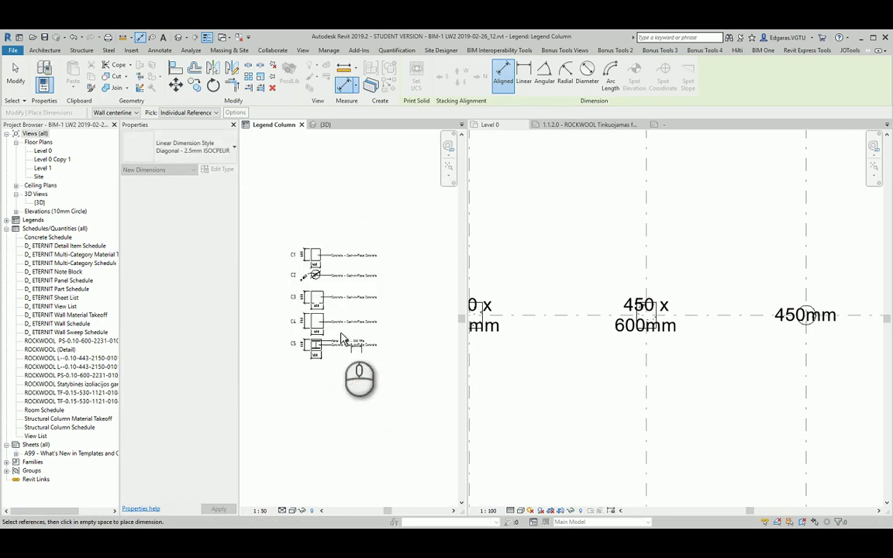
{"action": "key", "text": "Escape"}
{"action": "key", "text": "Escape"}
{"action": "scroll", "coordinate": [291, 371], "scroll_direction": "up", "scroll_amount": 2}
{"action": "left_click", "coordinate": [277, 402]}
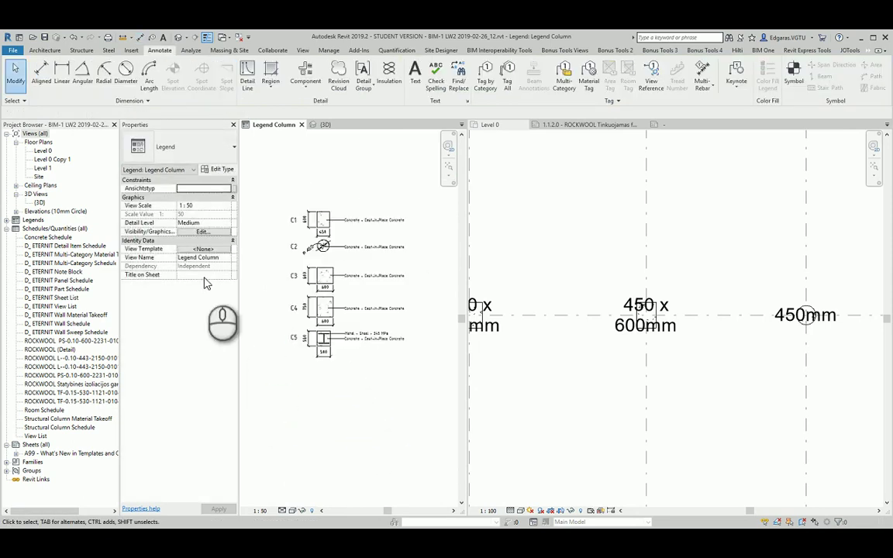
{"action": "left_click", "coordinate": [350, 420]}
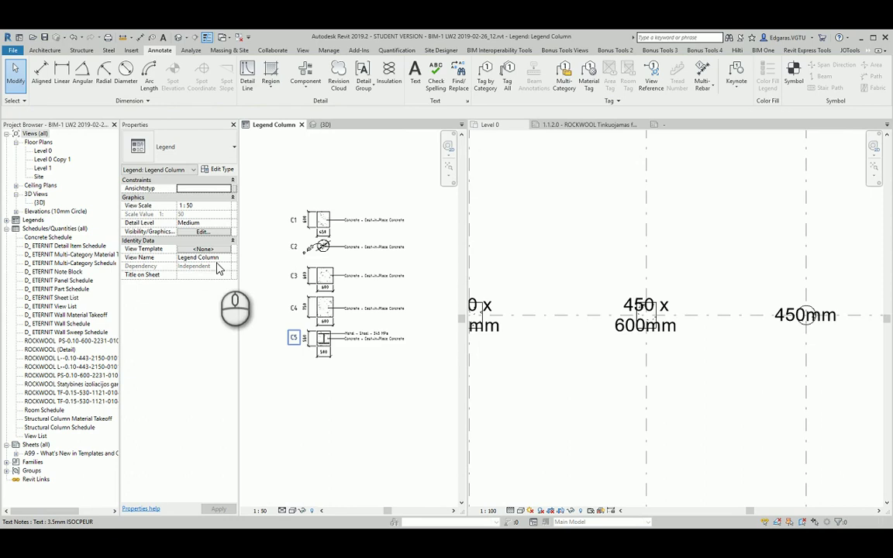
Step: Nudge the C3 row, with its type mark, column, material tag and dimensions, slightly upwards, closer to the C2 row
{"action": "scroll", "coordinate": [318, 288], "scroll_direction": "up", "scroll_amount": 4}
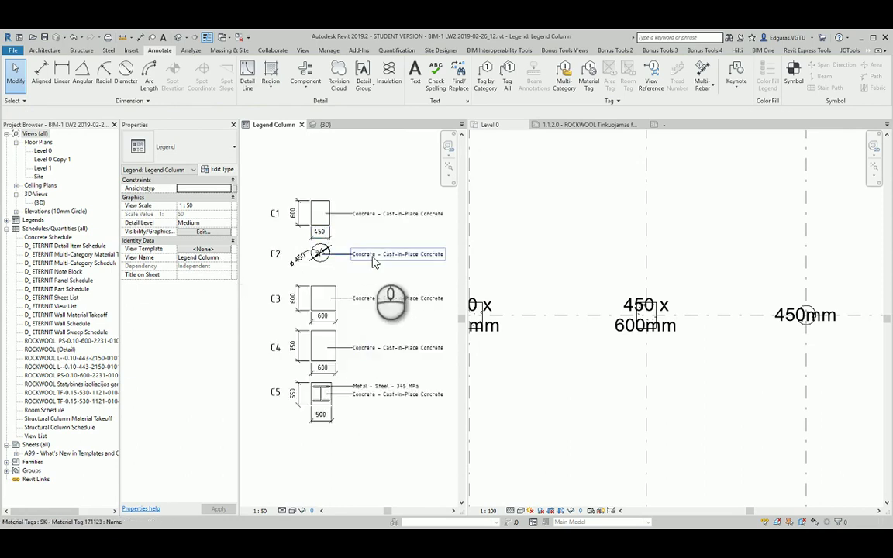
{"action": "left_click_drag", "start_coordinate": [432, 322], "coordinate": [251, 298]}
{"action": "key", "text": "Up"}
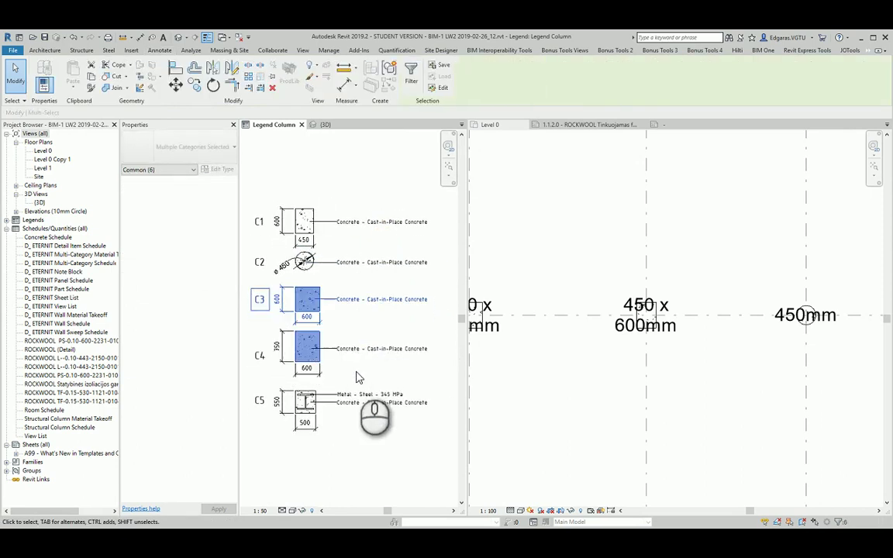
{"action": "left_click", "coordinate": [380, 367]}
{"action": "left_click", "coordinate": [262, 357]}
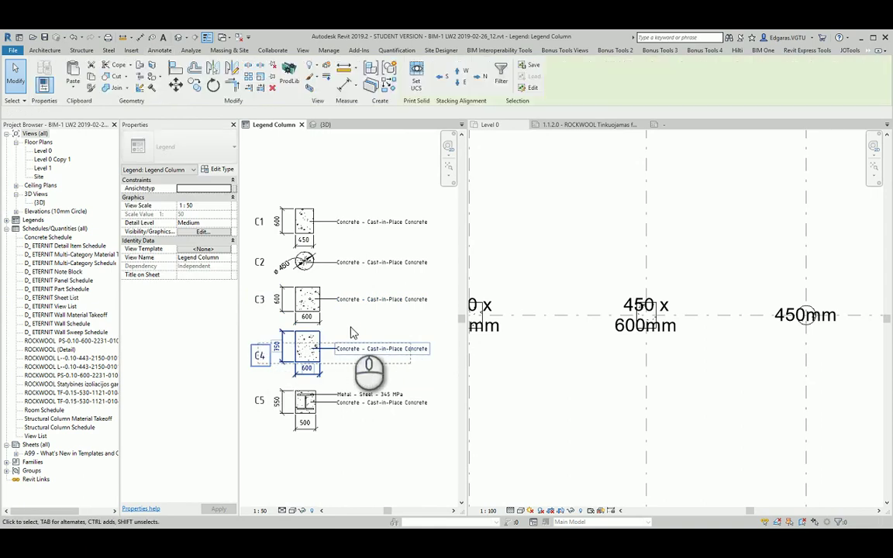
{"action": "left_click_drag", "start_coordinate": [389, 318], "coordinate": [273, 304]}
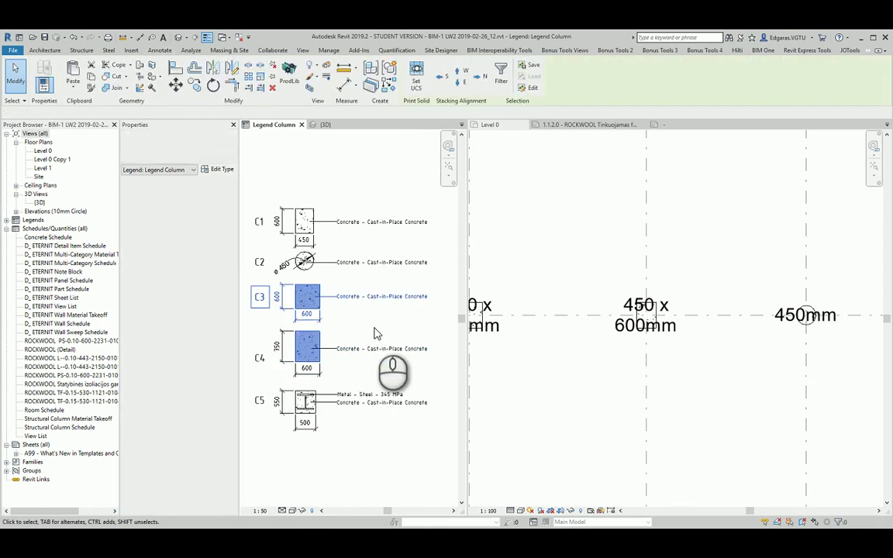
{"action": "left_click", "coordinate": [353, 361]}
Step: Nudge the C4 row slightly downwards, away from the C3 row, and line up its type mark with its material tag
{"action": "left_click_drag", "start_coordinate": [366, 358], "coordinate": [267, 359]}
{"action": "key", "text": "Down"}
{"action": "key", "text": "Down"}
{"action": "key", "text": "Down"}
{"action": "left_click", "coordinate": [262, 387]}
{"action": "left_click", "coordinate": [372, 433]}
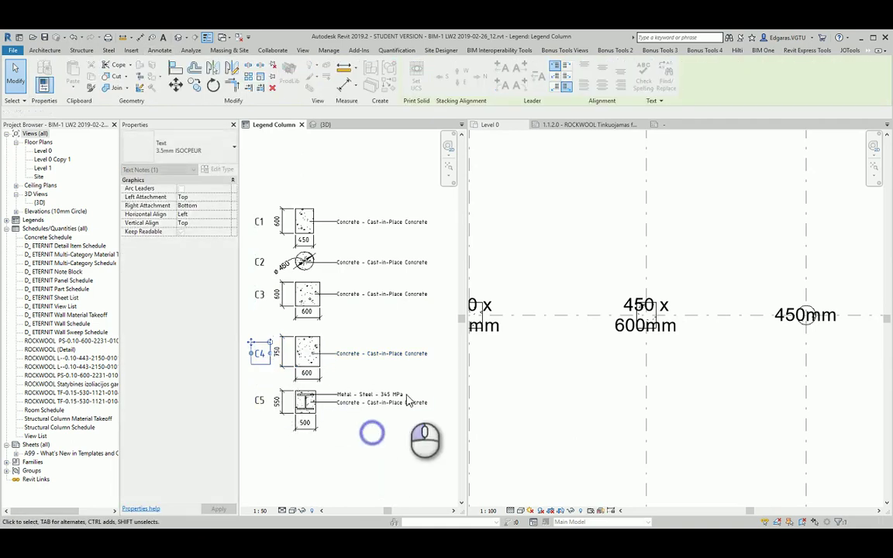
Step: Move the width dimension of the square C3 column slightly further below the column
{"action": "scroll", "coordinate": [411, 380], "scroll_direction": "down", "scroll_amount": 1}
{"action": "scroll", "coordinate": [349, 372], "scroll_direction": "up", "scroll_amount": 1}
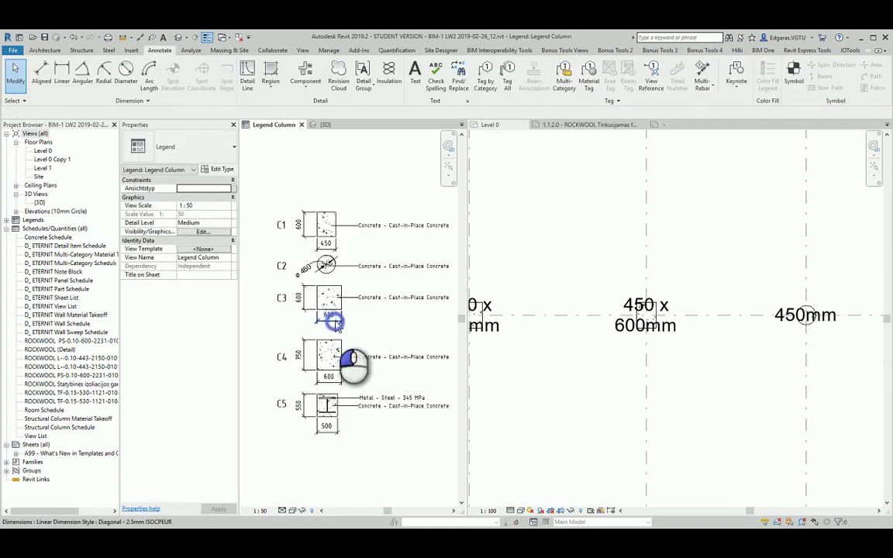
{"action": "scroll", "coordinate": [335, 324], "scroll_direction": "up", "scroll_amount": 3}
{"action": "left_click", "coordinate": [343, 319]}
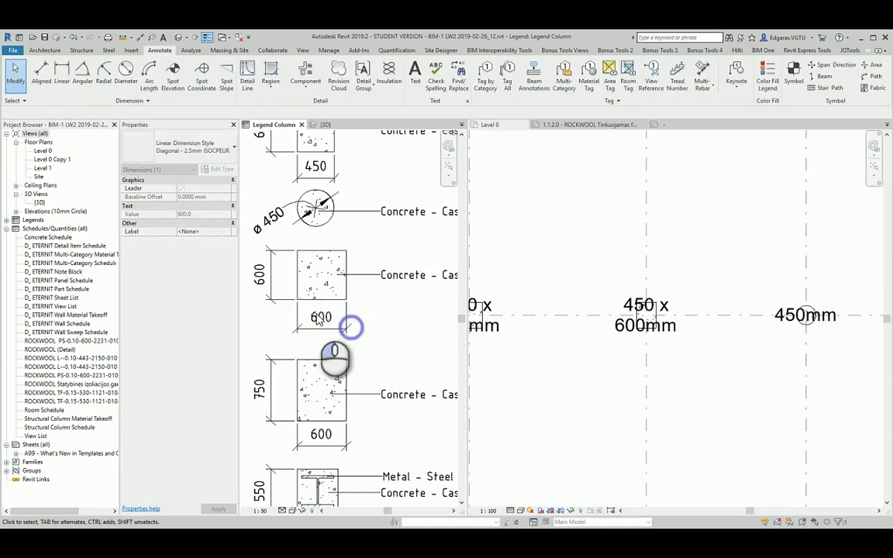
{"action": "scroll", "coordinate": [383, 319], "scroll_direction": "down", "scroll_amount": 3}
{"action": "left_click", "coordinate": [367, 317]}
{"action": "scroll", "coordinate": [371, 335], "scroll_direction": "up", "scroll_amount": 1}
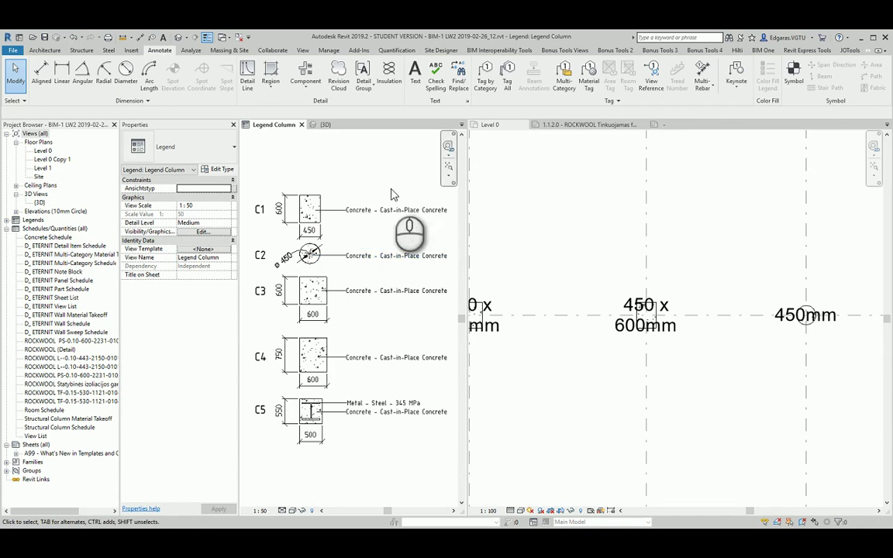
{"action": "scroll", "coordinate": [356, 380], "scroll_direction": "down", "scroll_amount": 3}
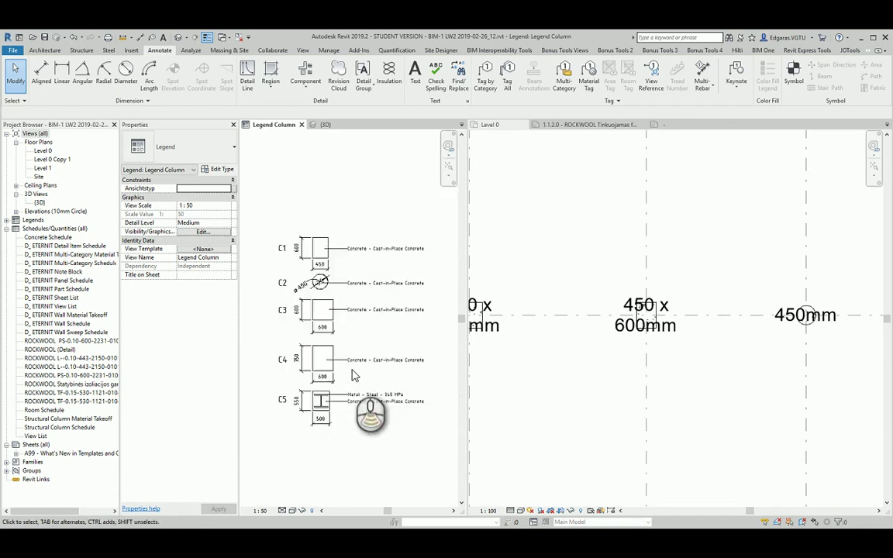
{"action": "scroll", "coordinate": [345, 406], "scroll_direction": "up", "scroll_amount": 2}
{"action": "middle_click_drag", "start_coordinate": [329, 422], "coordinate": [341, 389]}
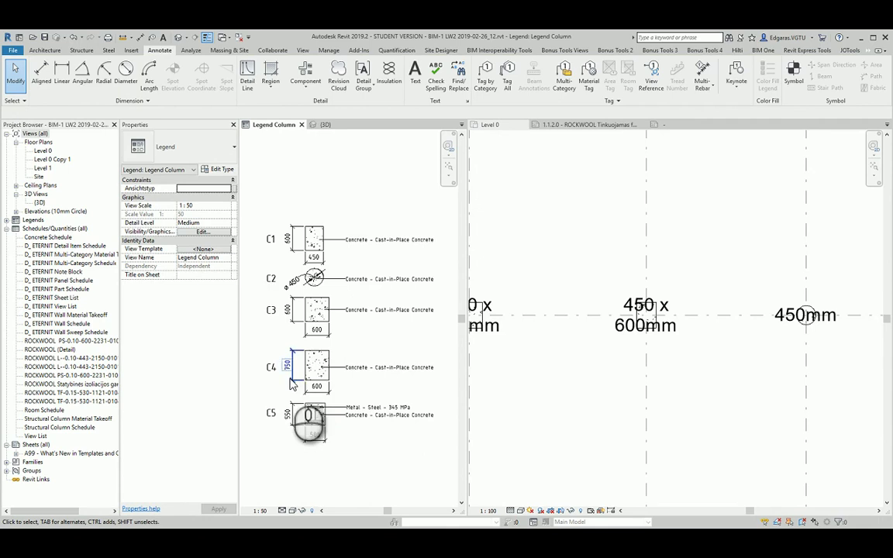